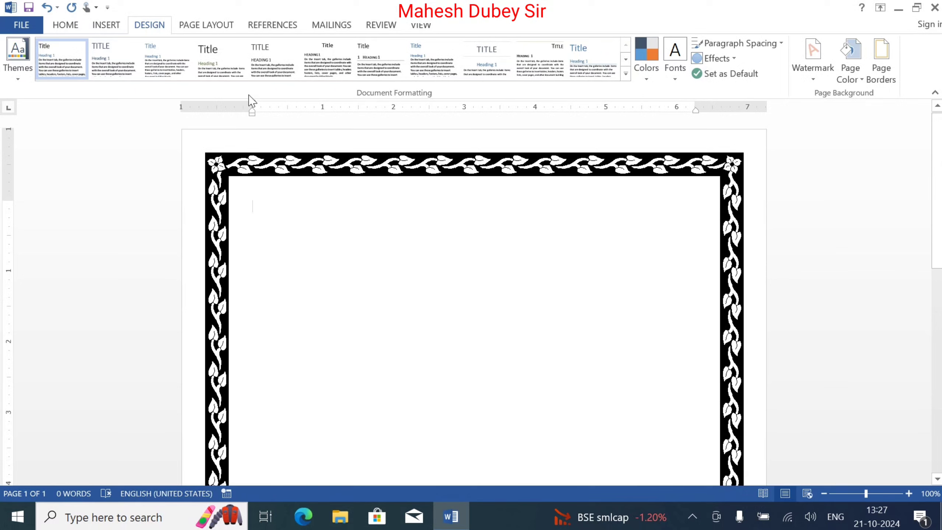
- Change the bordered page's orientation to Landscape
click(199, 28)
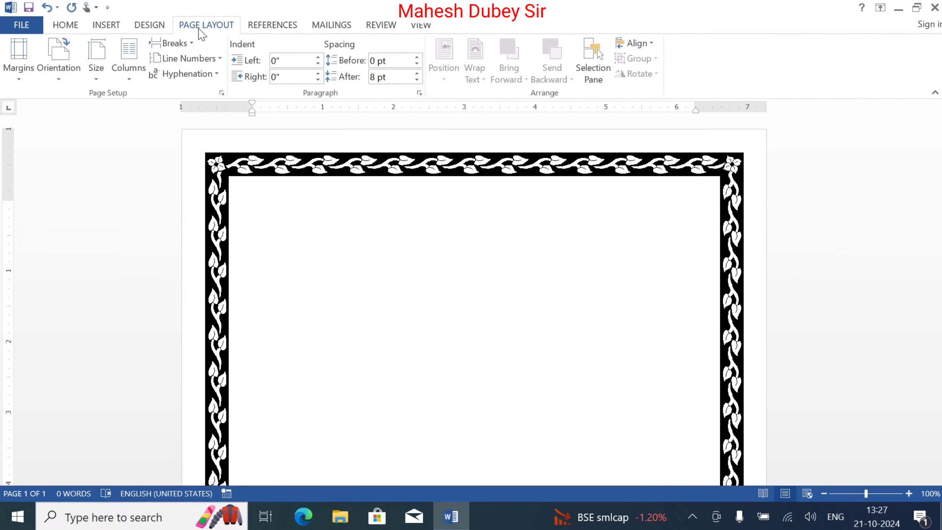
click(60, 75)
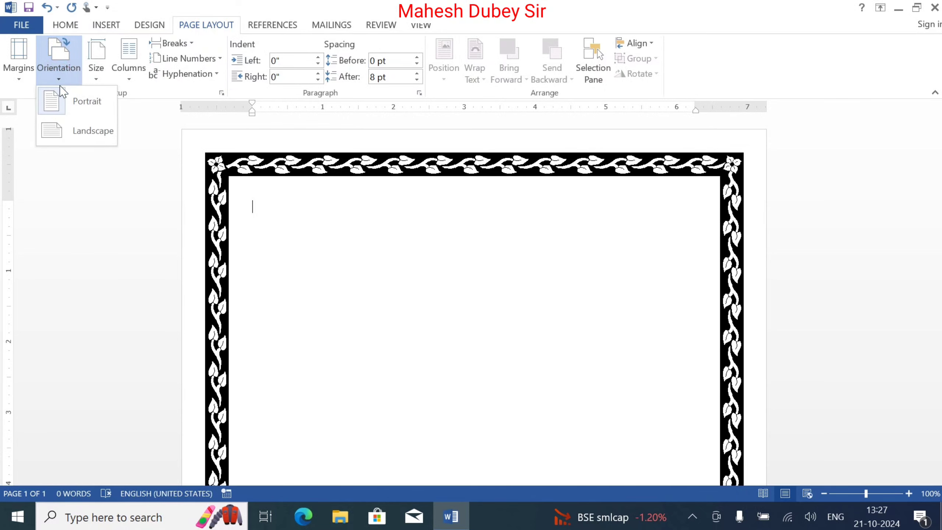
click(76, 130)
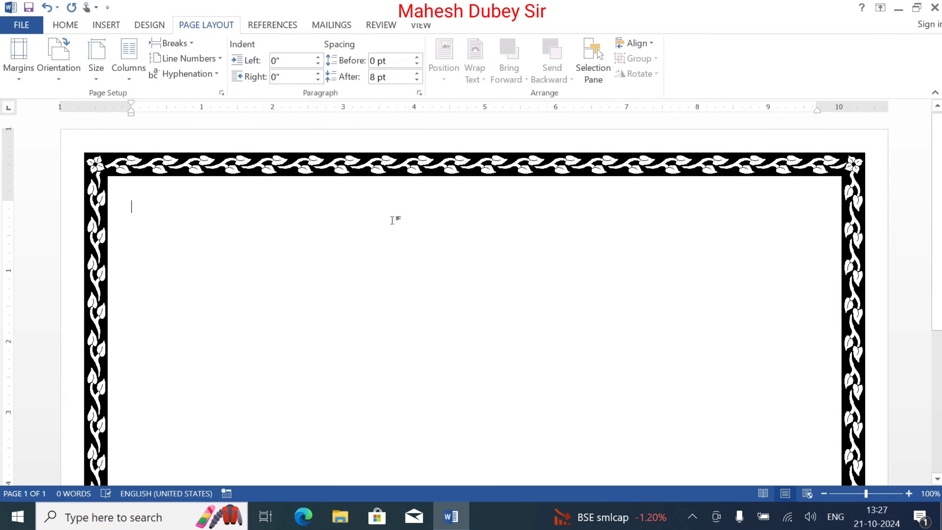
ctrl+scroll(394, 216, down, 4)
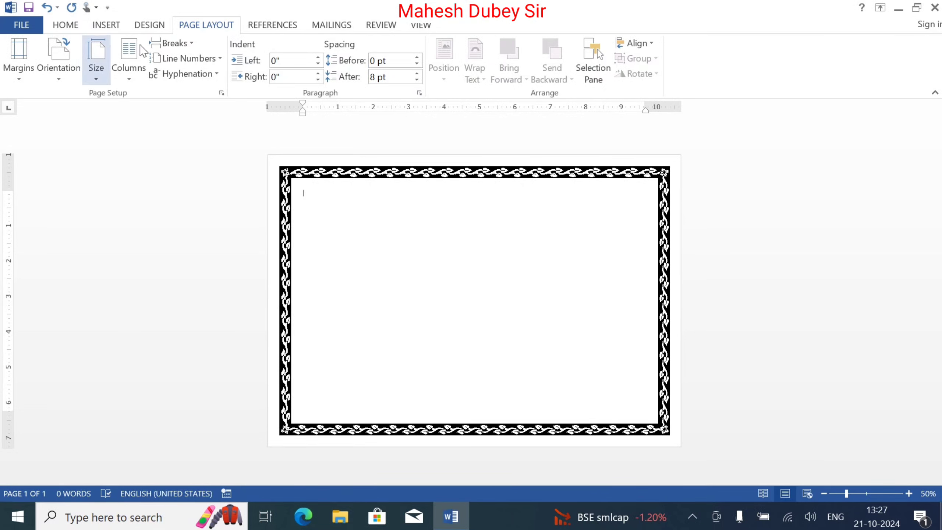
- Insert WordArt in the first plain black style with the text "Best Award"
click(106, 25)
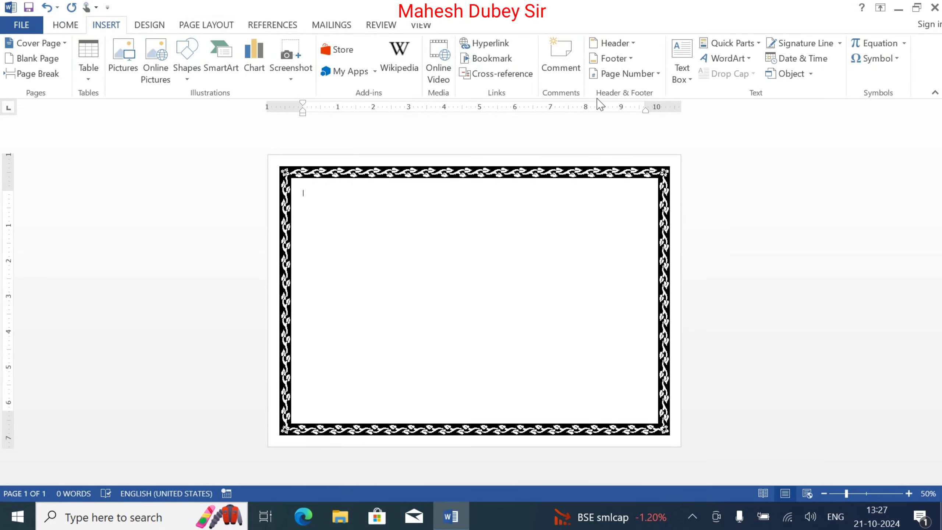
click(746, 60)
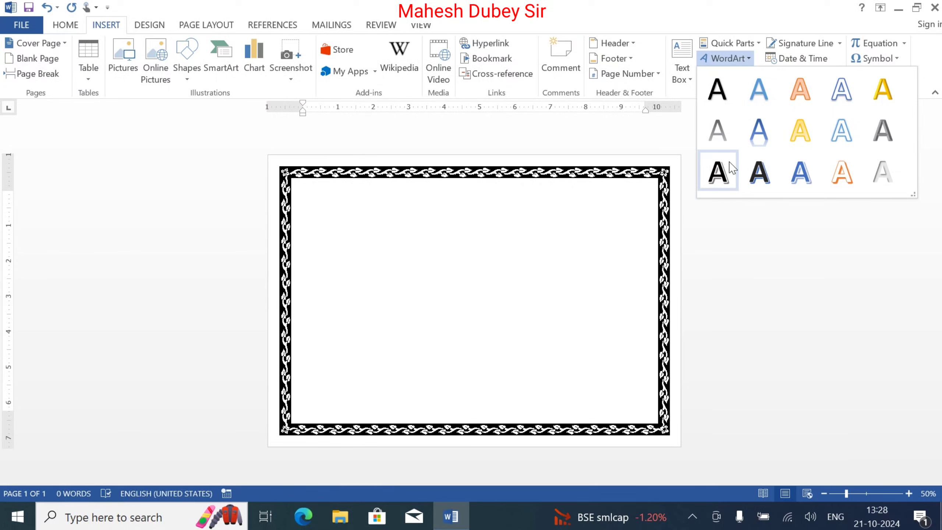
click(725, 96)
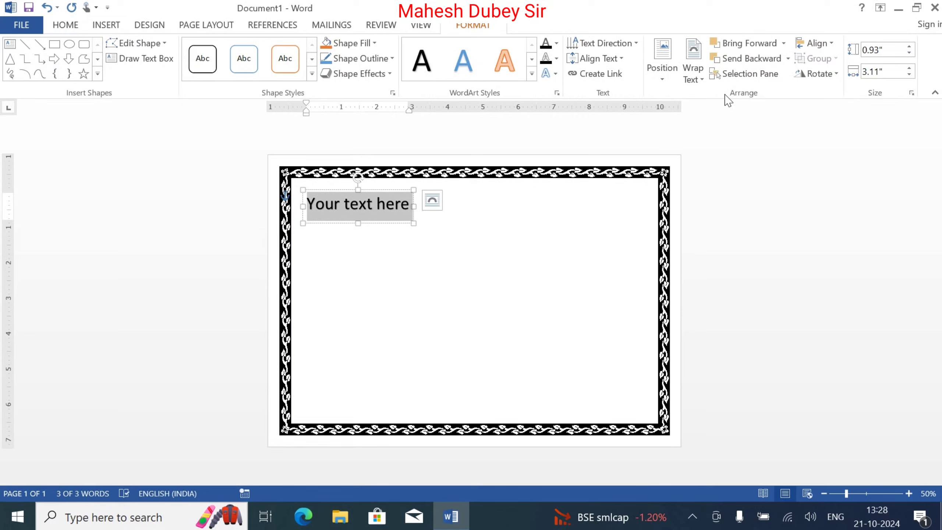
text(B)
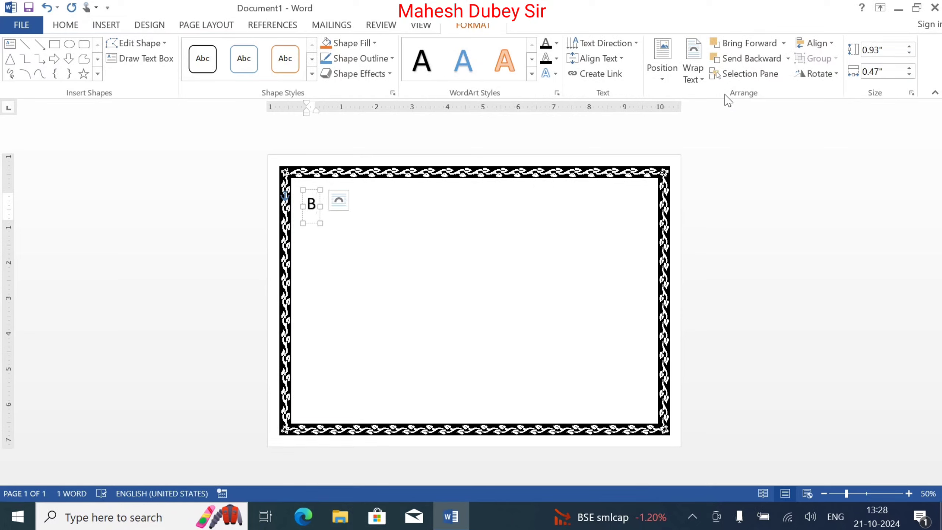
text(est)
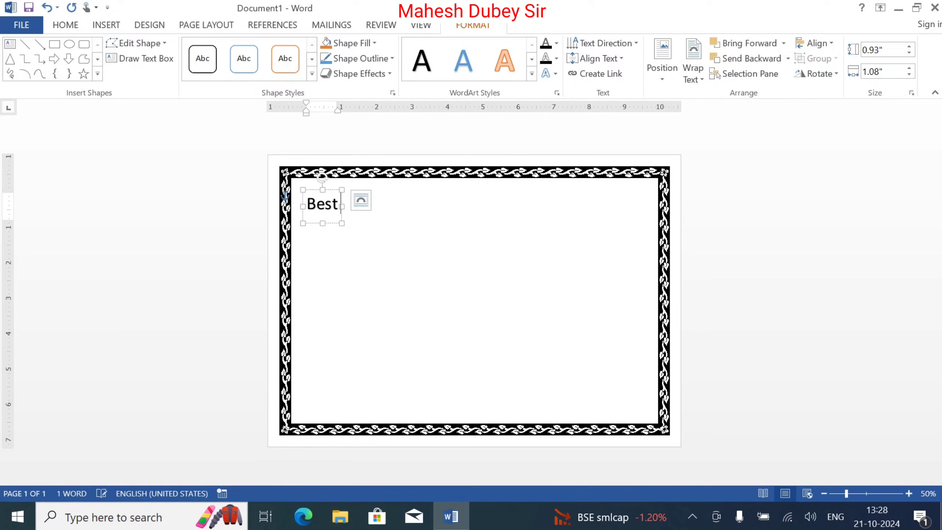
text( Award)
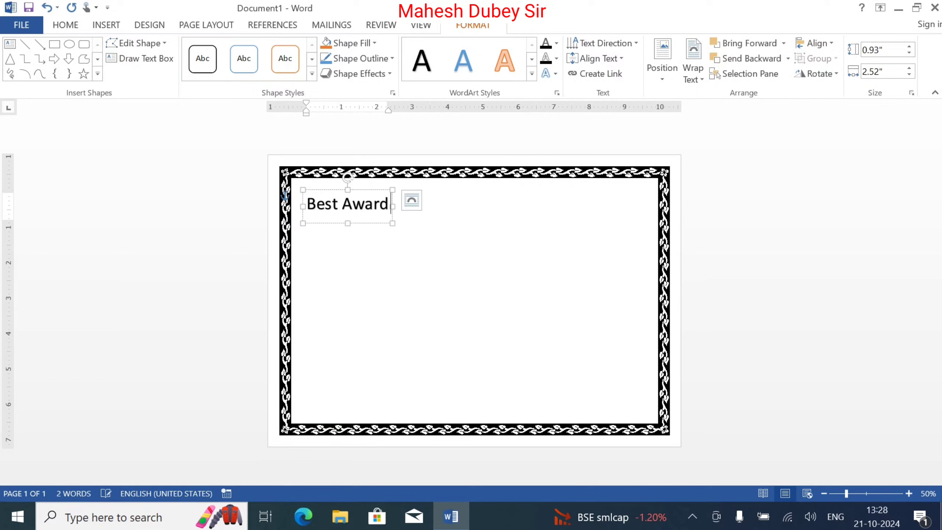
- Enlarge the whole "Best Award" title to 80 pt and move it to the horizontal centre near the page's upper border
click(391, 222)
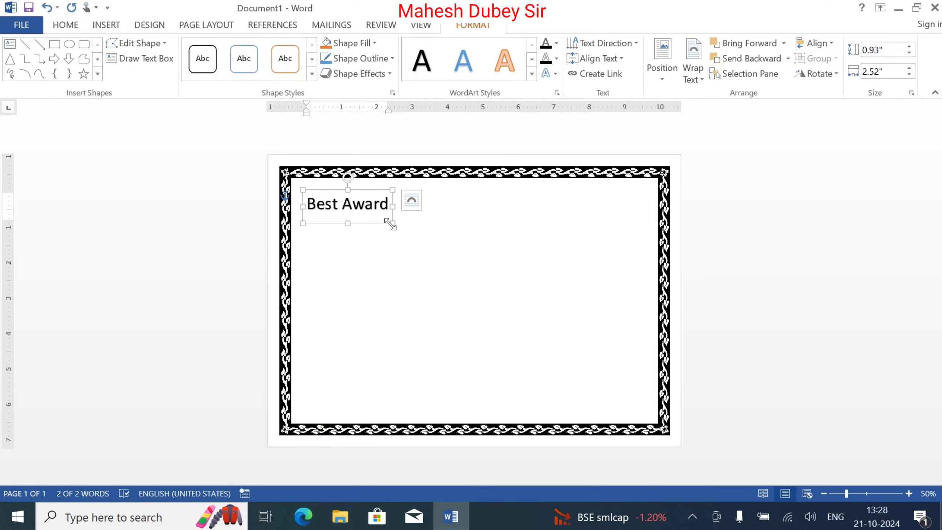
click(70, 25)
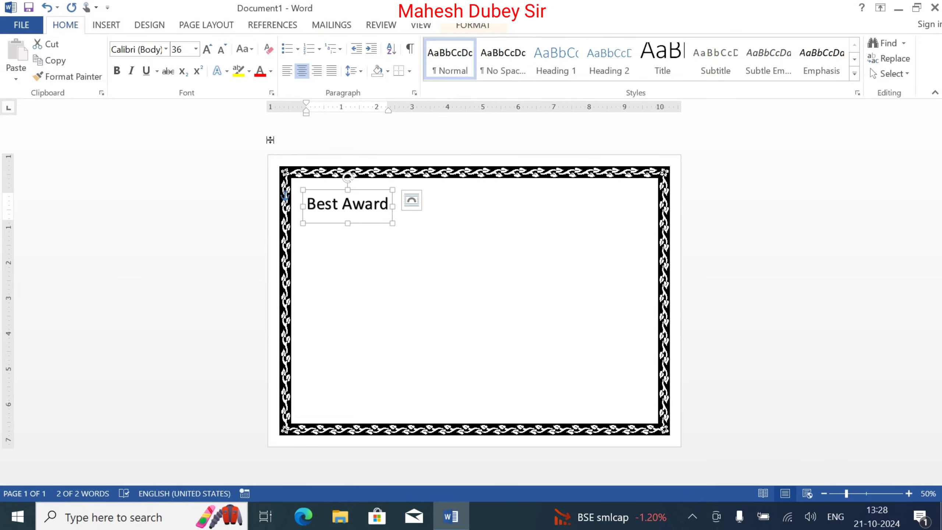
click(206, 48)
click(207, 49)
click(207, 48)
click(206, 49)
click(206, 49)
click(207, 49)
click(206, 49)
click(207, 49)
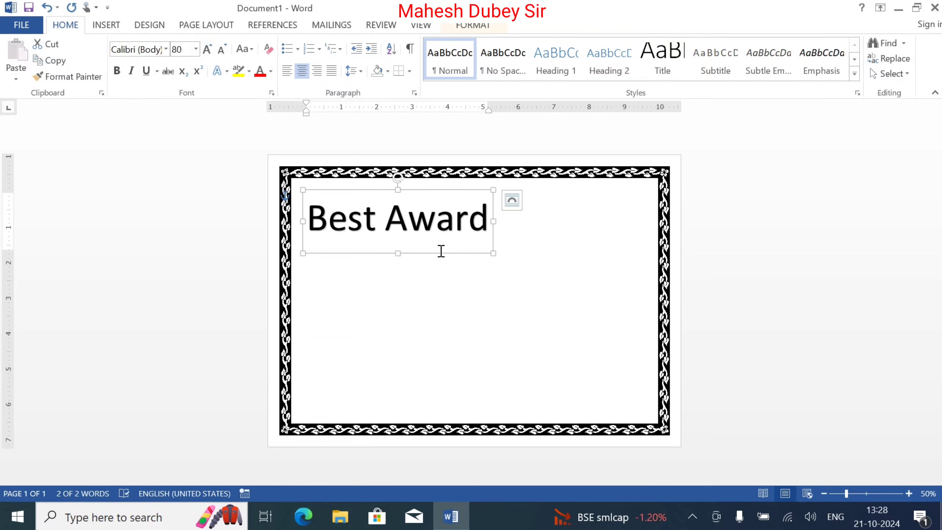
drag(440, 256, 515, 263)
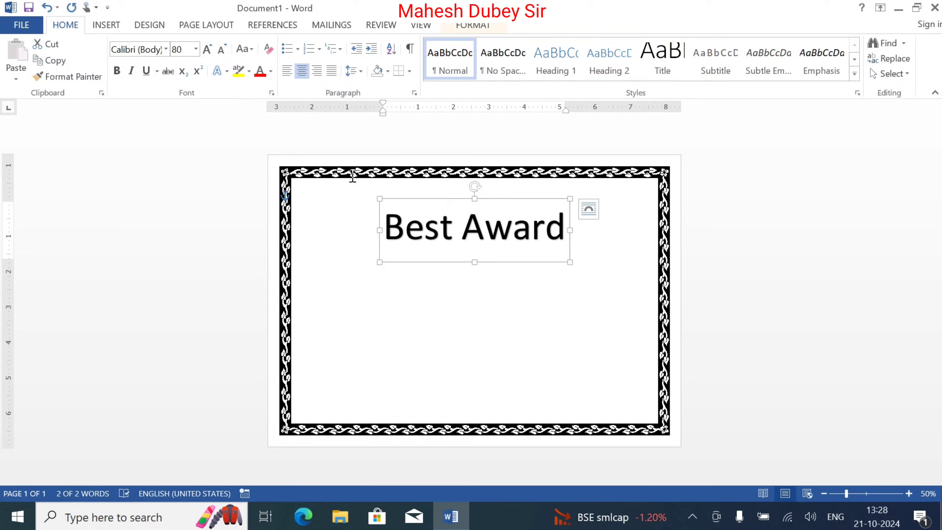
- Set the "Best Award" title's font size to 72 pt
click(196, 49)
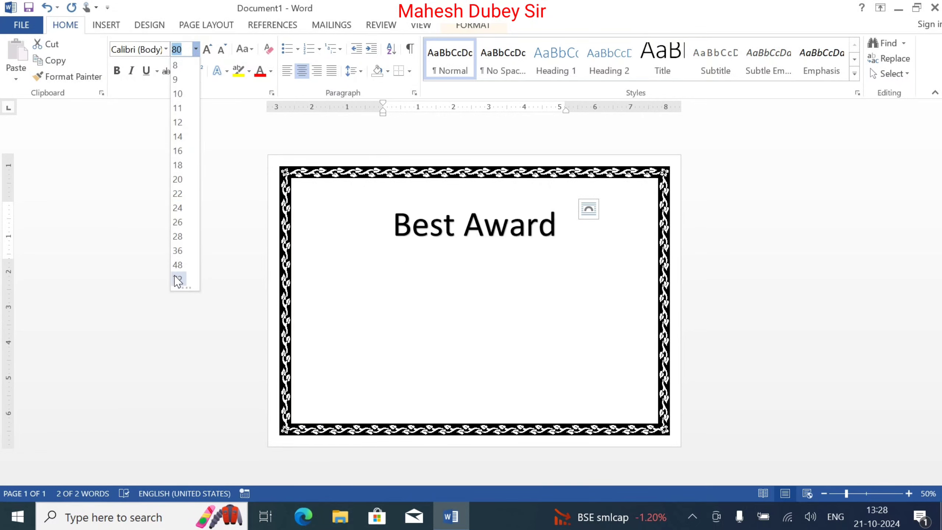
click(210, 52)
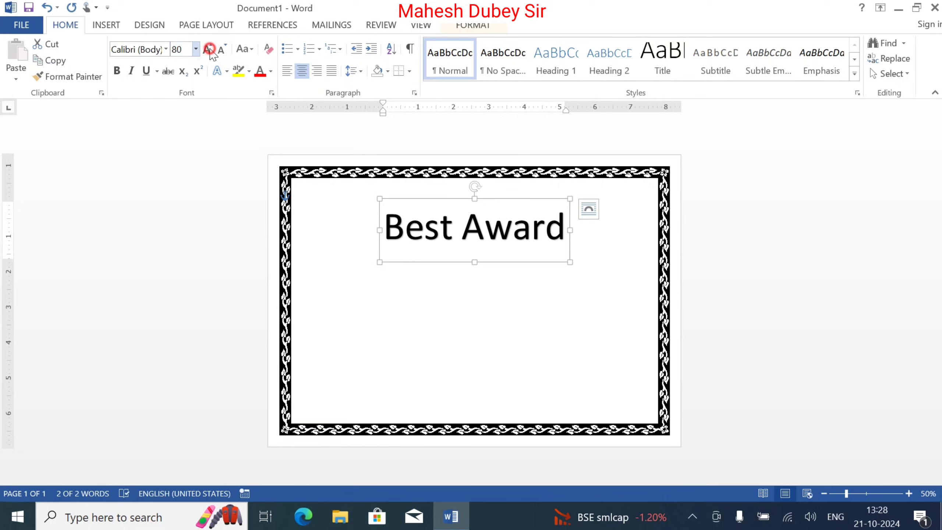
click(209, 51)
click(222, 52)
click(221, 49)
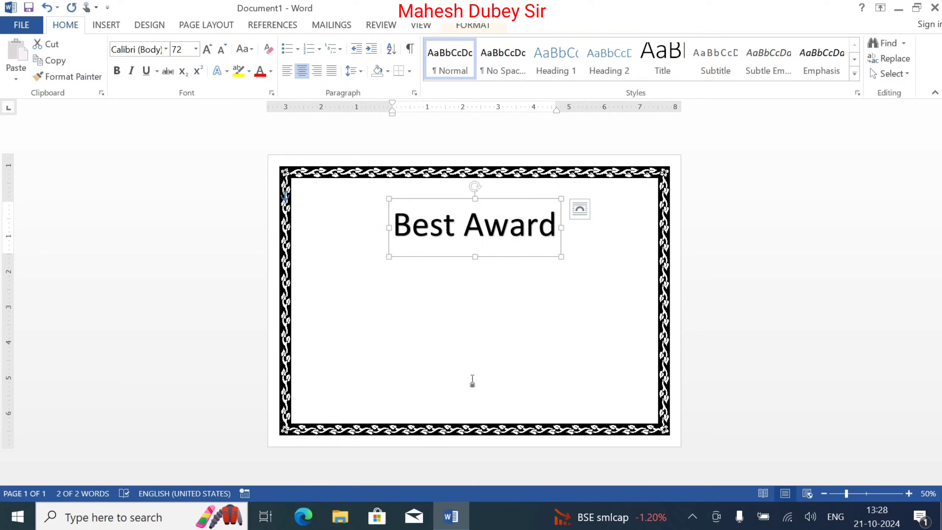
- Move the "Best Award" title slightly up, closer to the upper page border
click(513, 317)
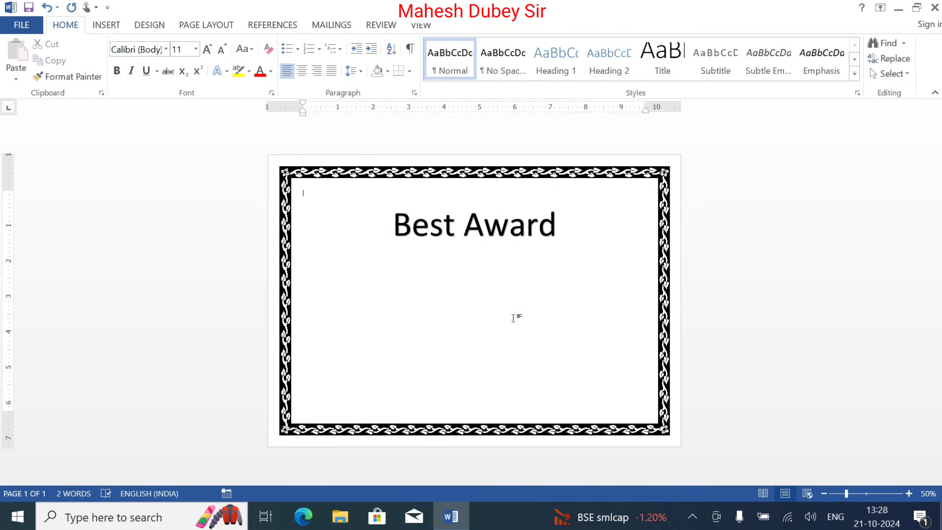
click(481, 232)
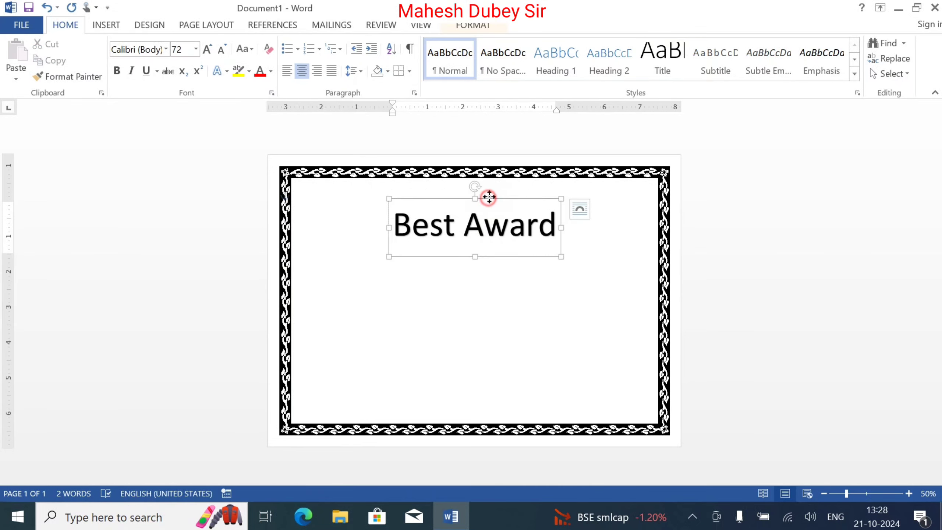
drag(487, 196, 487, 183)
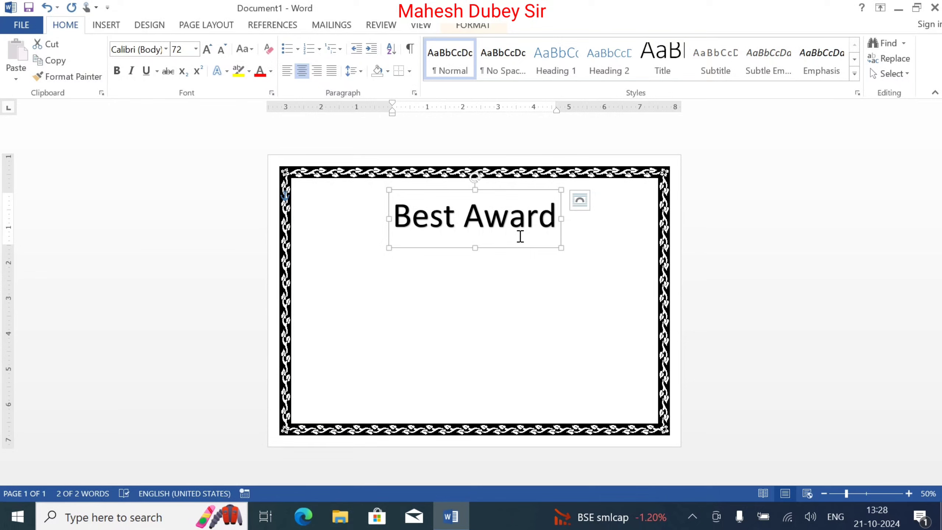
key(Up)
key(Up)
key(Up)
key(Up)
key(Up)
key(Up)
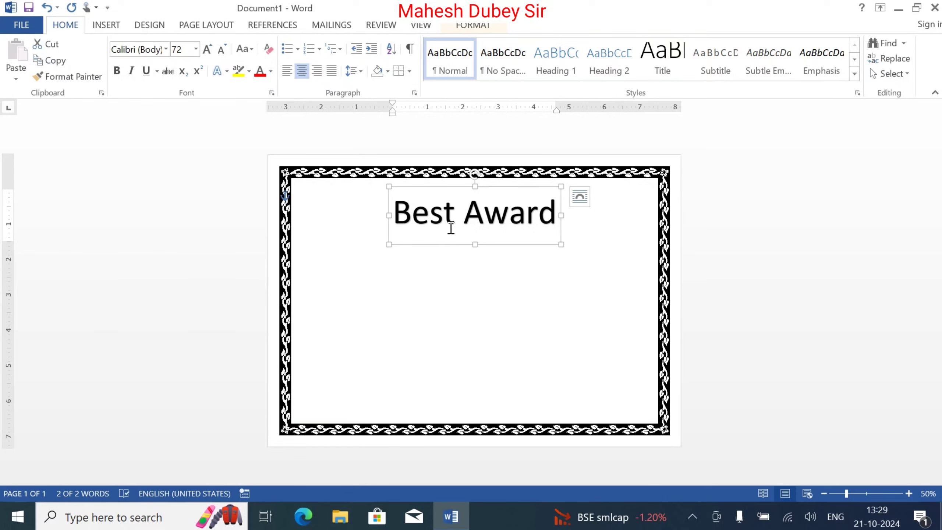
- Make the title bold in the Algerian font and recentre it just below the upper border
click(117, 71)
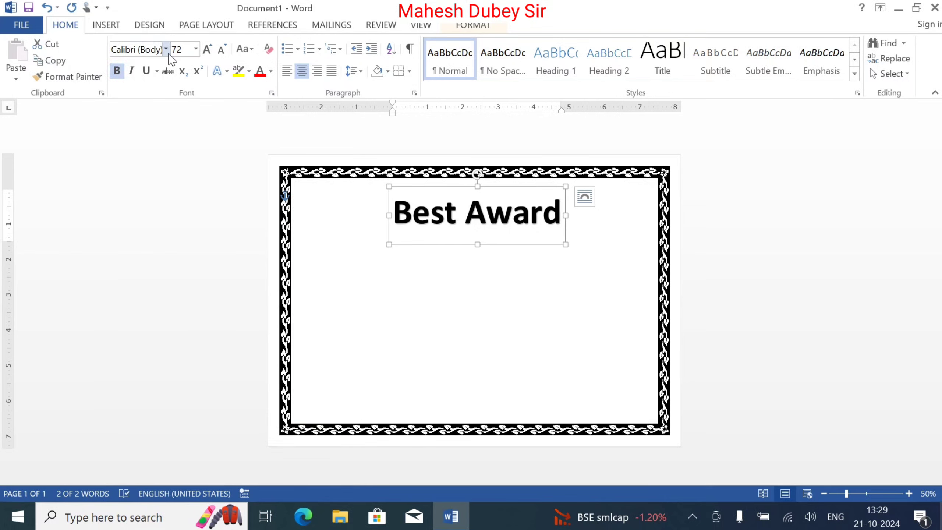
click(156, 49)
click(165, 49)
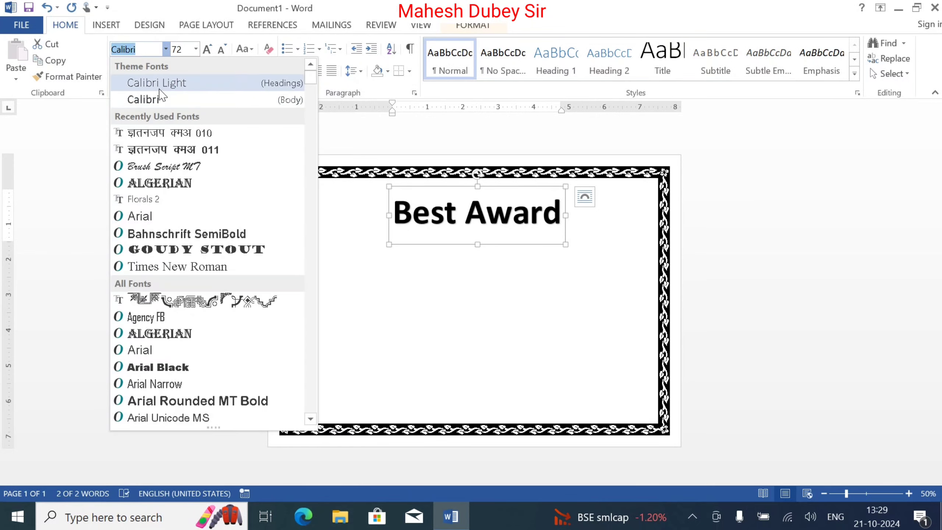
click(168, 186)
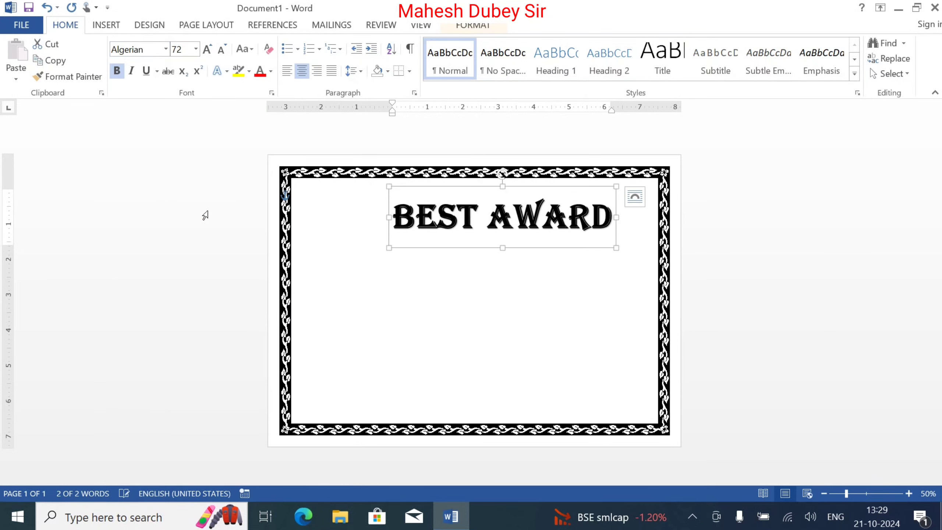
drag(433, 246, 411, 240)
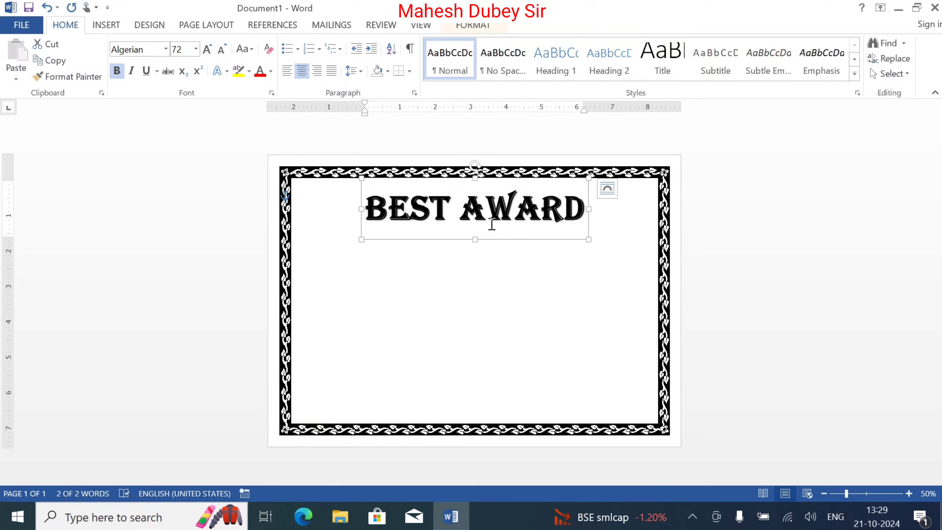
- Duplicate the "Best Award" title and place the copy directly below the original
click(58, 61)
key(ctrl+v)
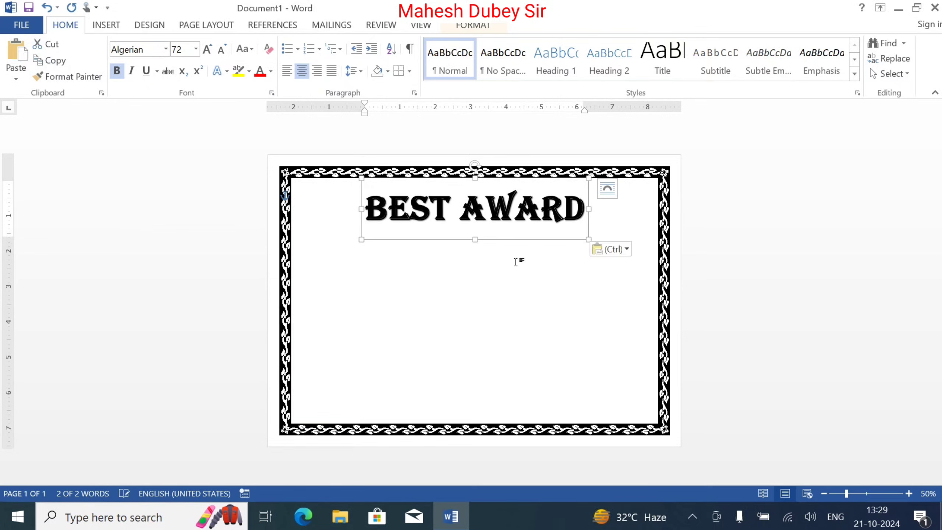
drag(499, 242, 501, 294)
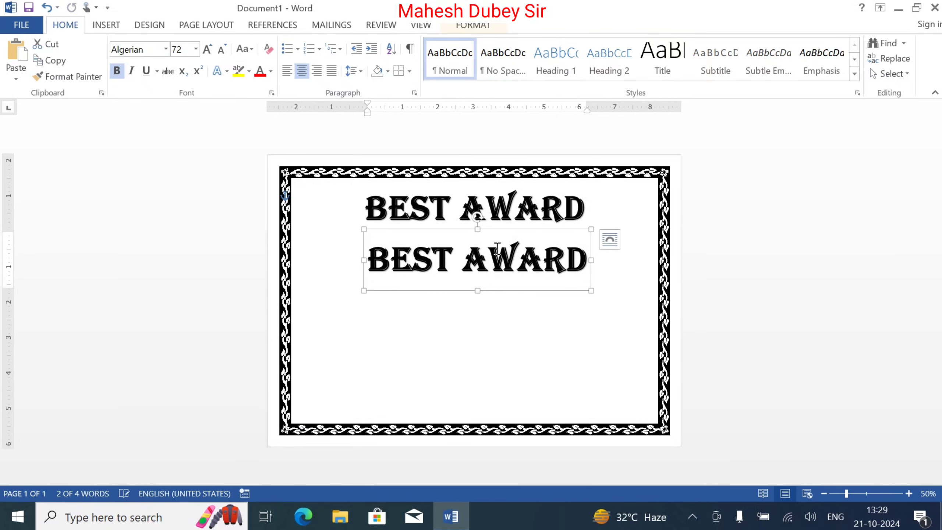
- Change the font colour of the lower "Best Award" copy to red
click(500, 205)
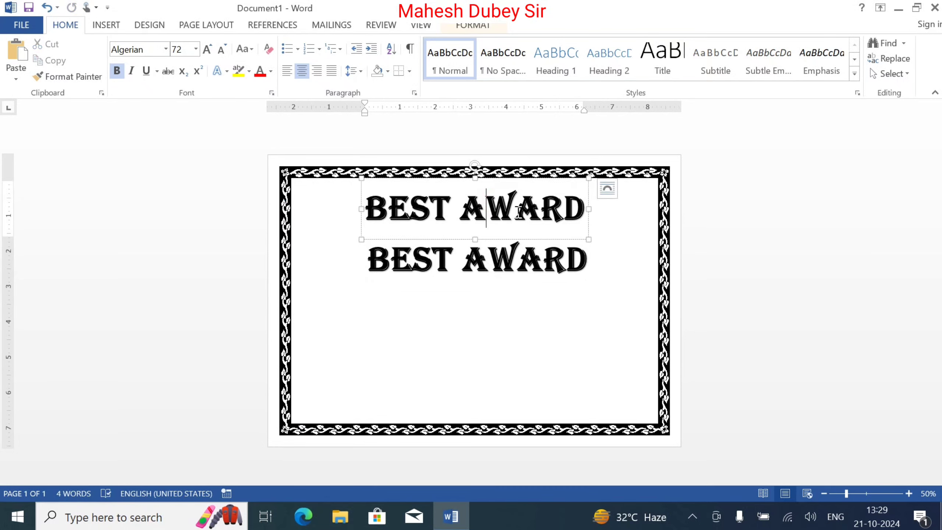
click(523, 275)
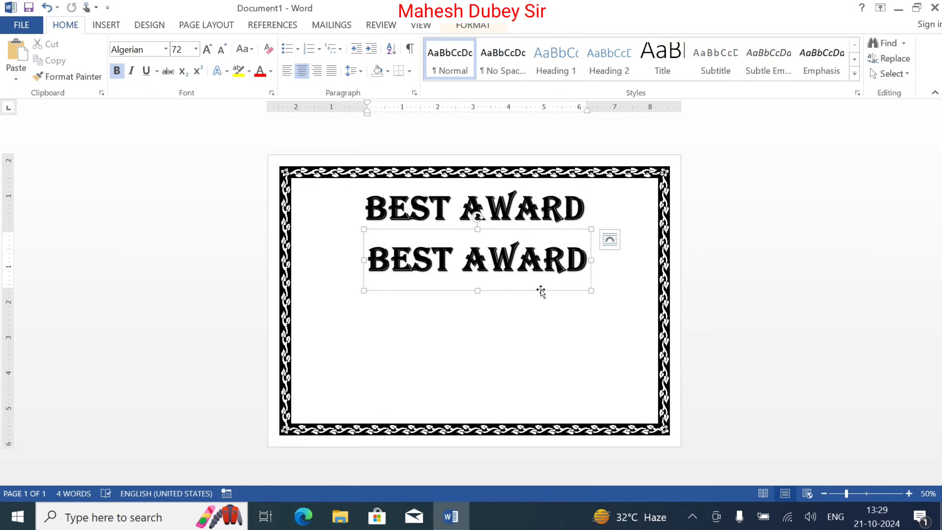
drag(542, 290, 481, 232)
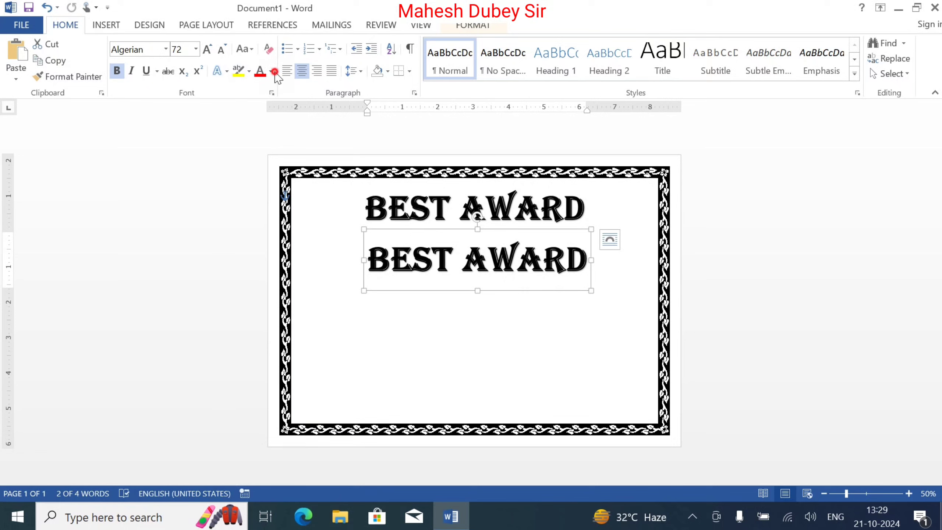
click(261, 71)
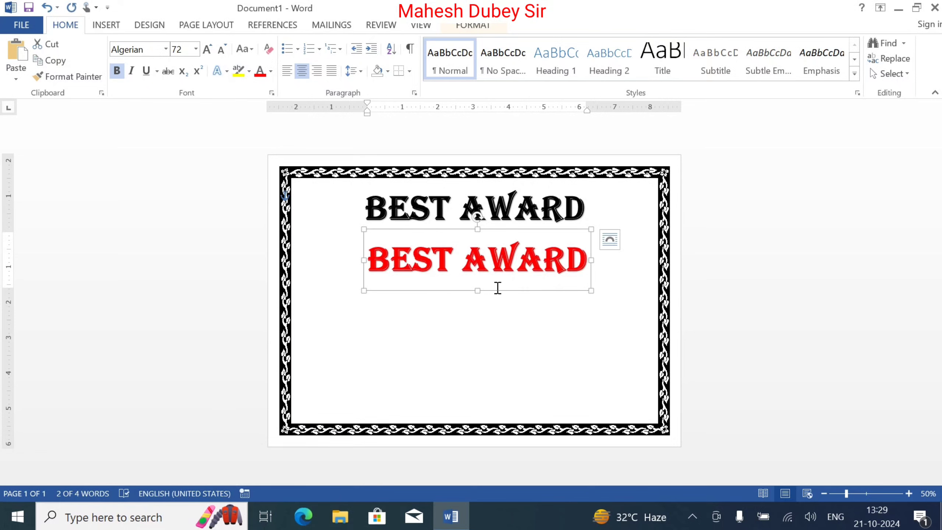
- Overlay the red copy on the black title, nudged slightly up and left so the black text forms a shadow
drag(503, 291, 499, 236)
key(Left)
key(Left)
key(Left)
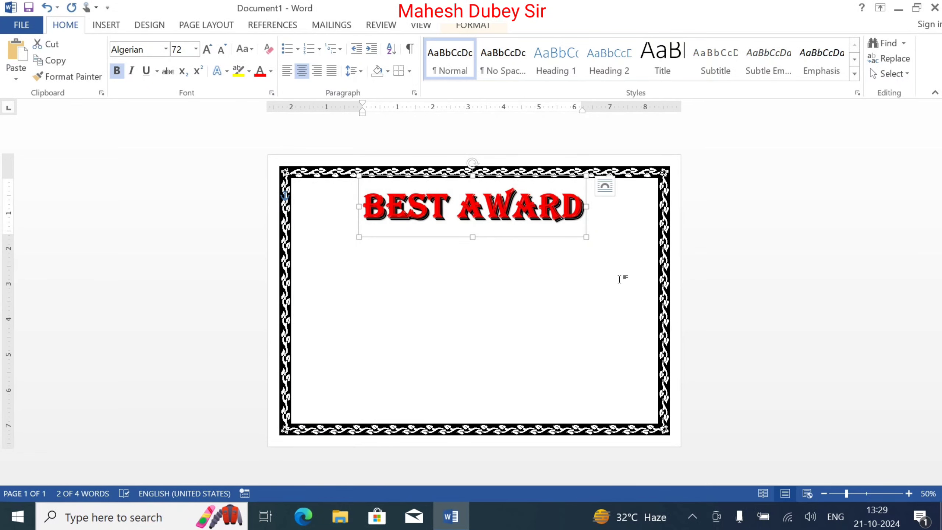
key(Right)
key(Right)
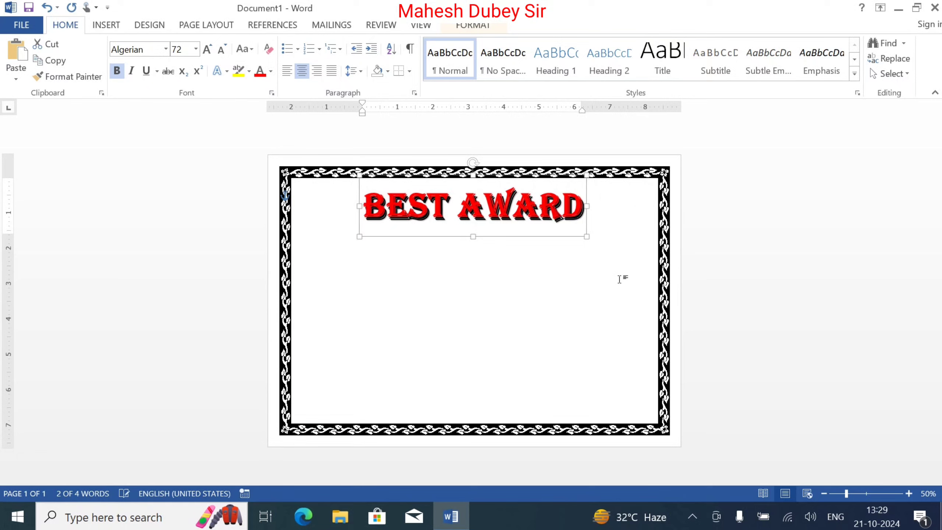
key(Right)
key(Right)
key(Right)
key(Right)
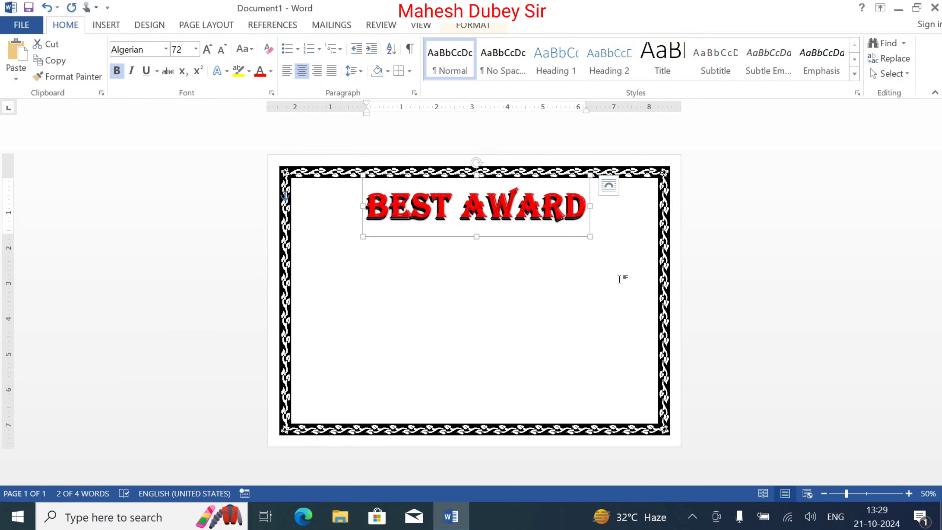
key(Left)
key(Left)
key(Left)
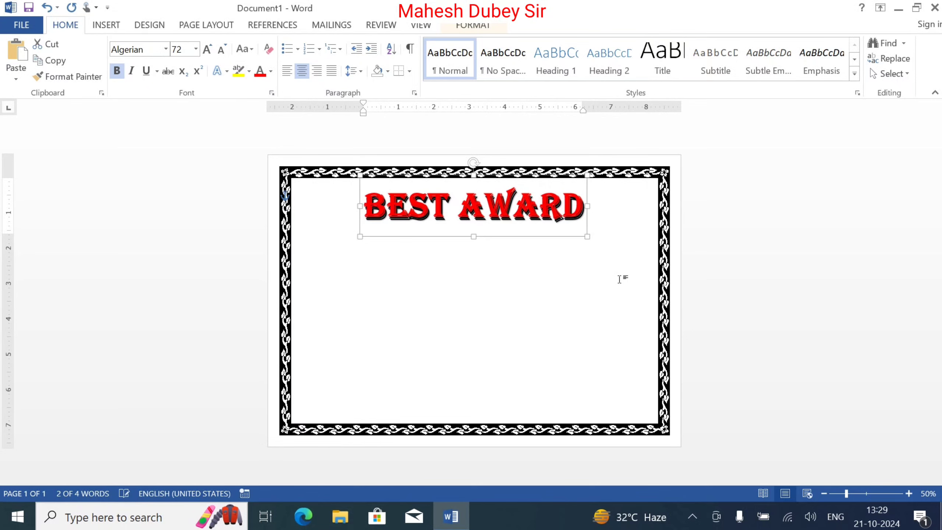
- Nudge the red "Best Award" copy slightly further left and up over the black title
key(Left)
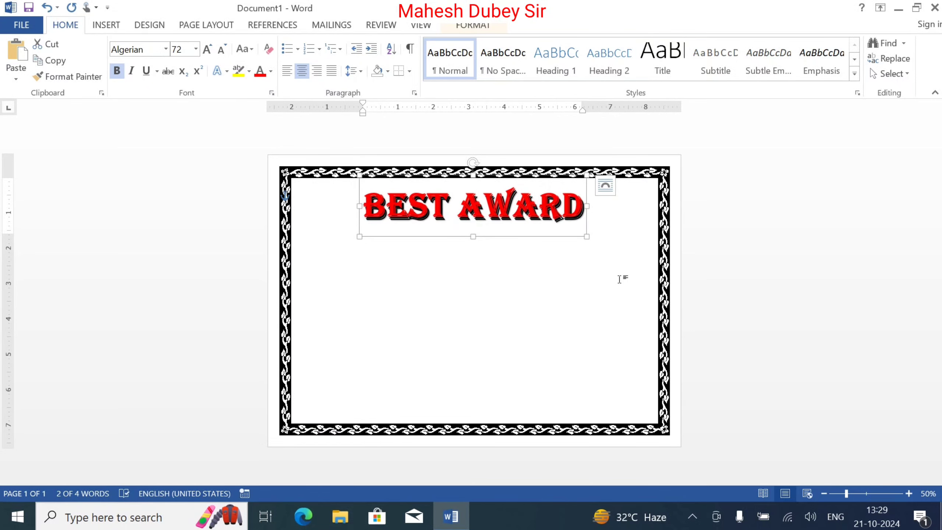
key(Up)
key(Up)
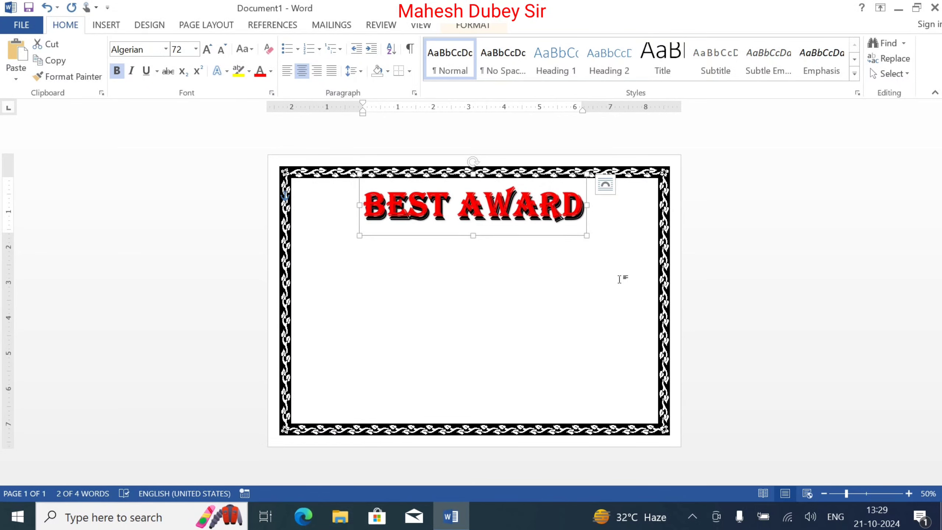
- Delete the red "Best Award" copy and select the remaining black title object
key(Delete)
click(494, 185)
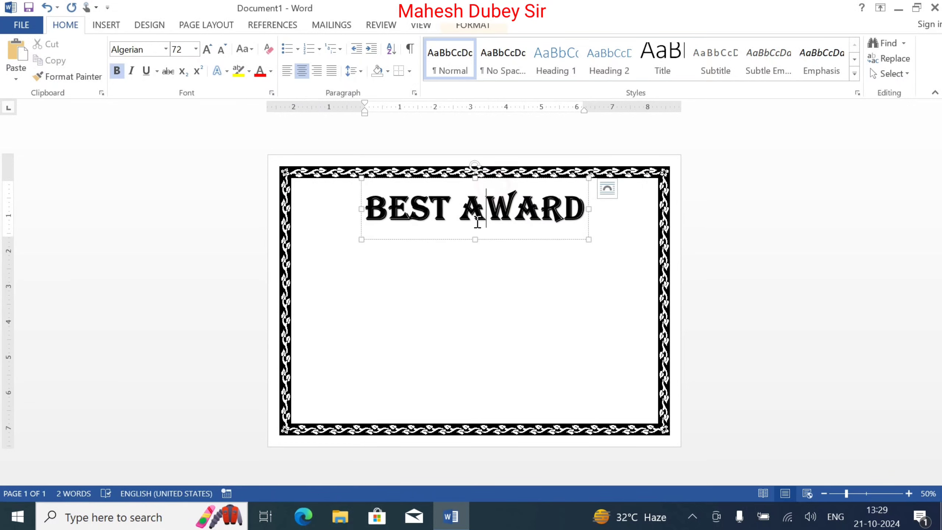
click(530, 239)
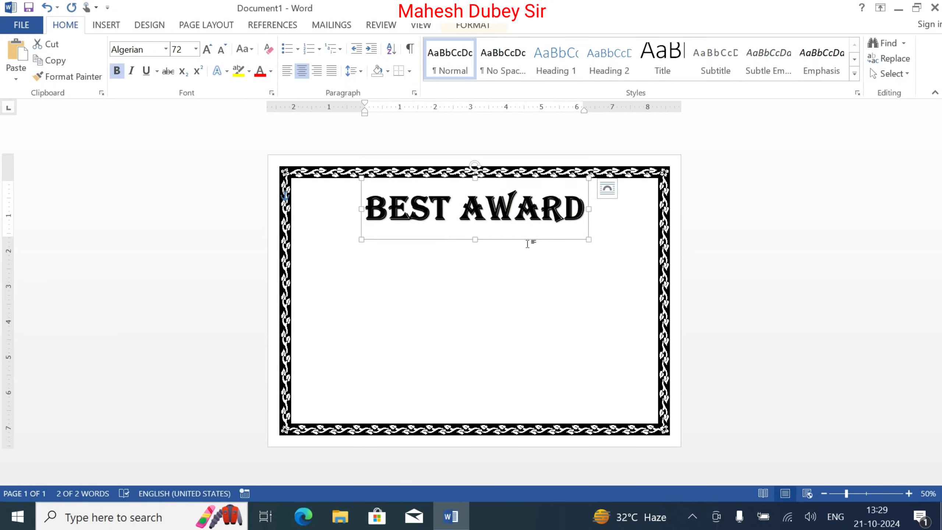
- Give the "Best Award" title text a gradient fill using the orange radial preset from the fourth row of presets
click(471, 25)
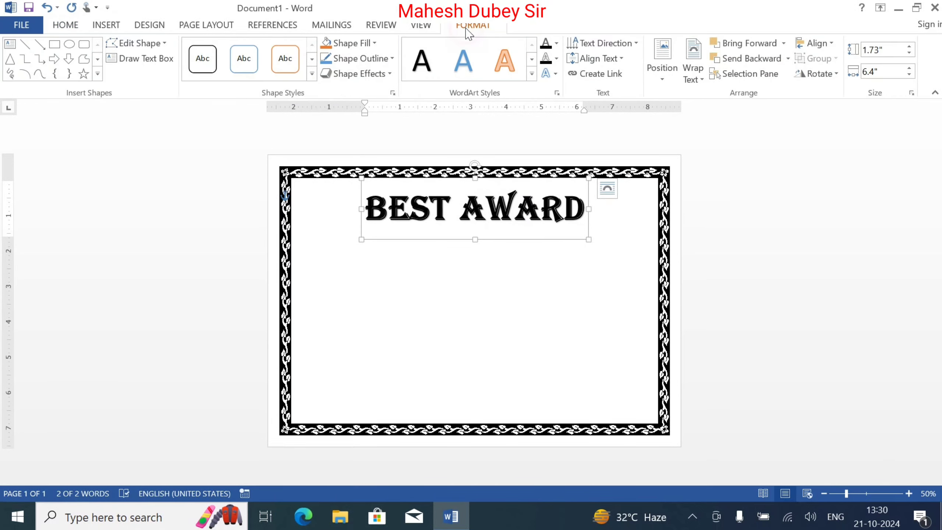
click(375, 44)
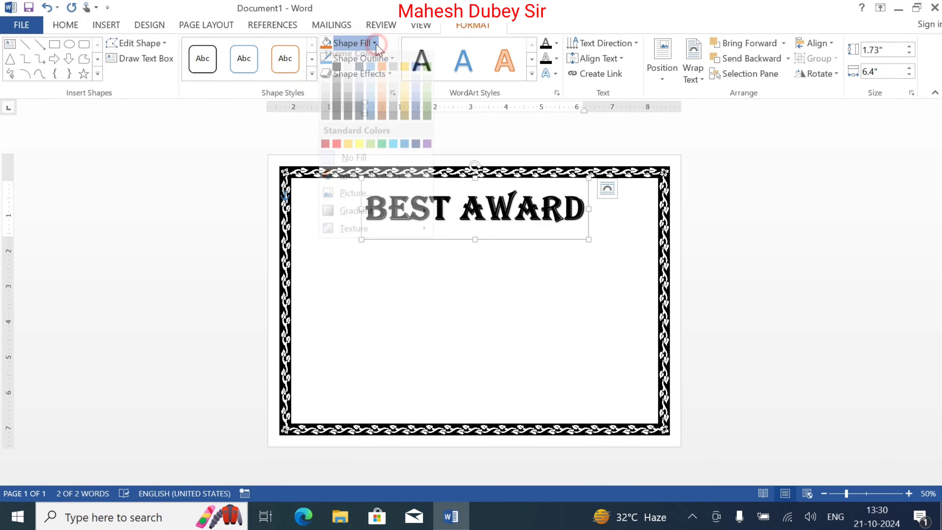
click(556, 44)
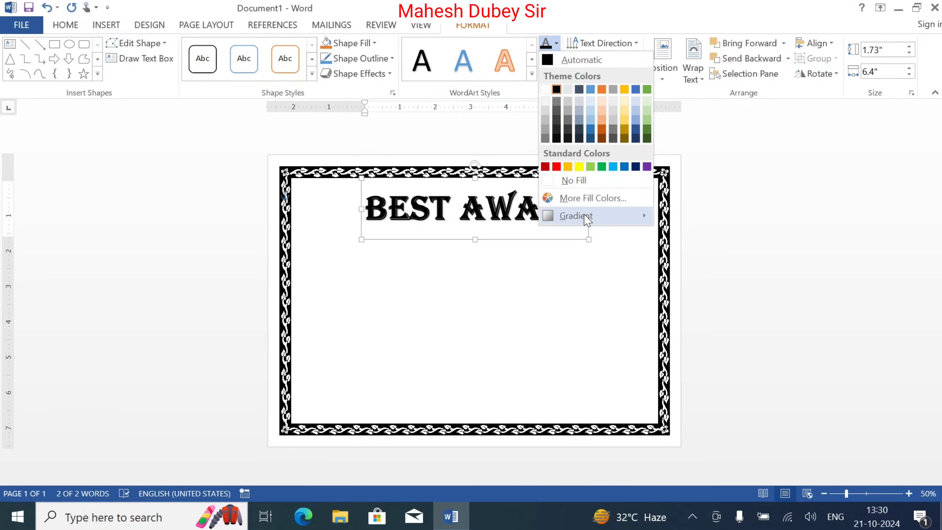
mouse_move(584, 216)
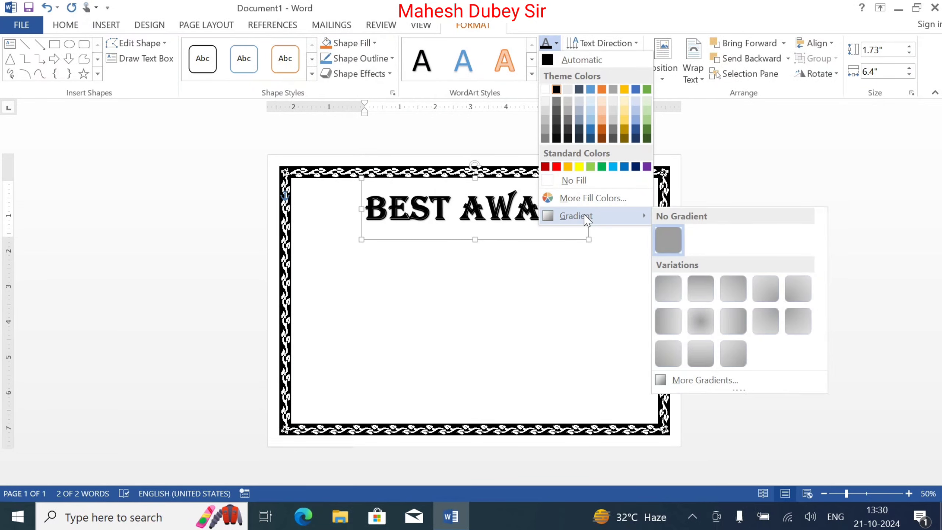
click(690, 382)
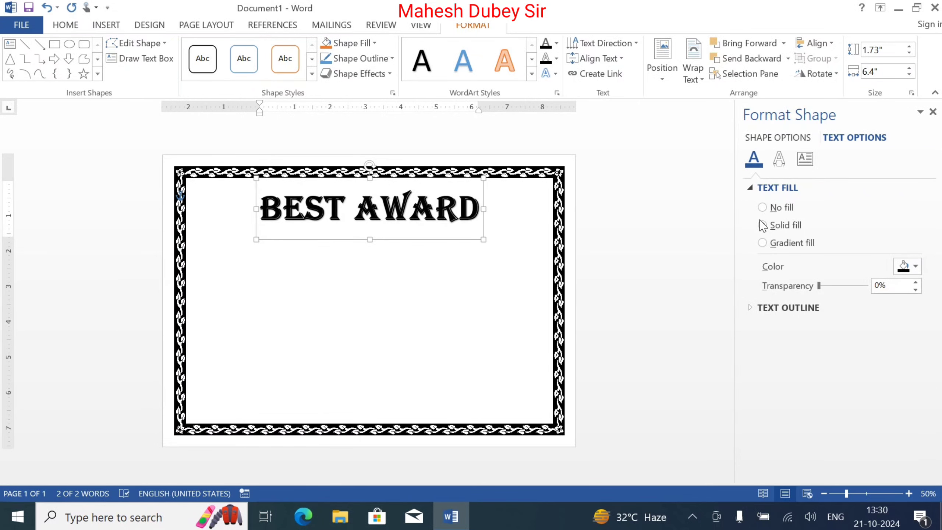
click(788, 244)
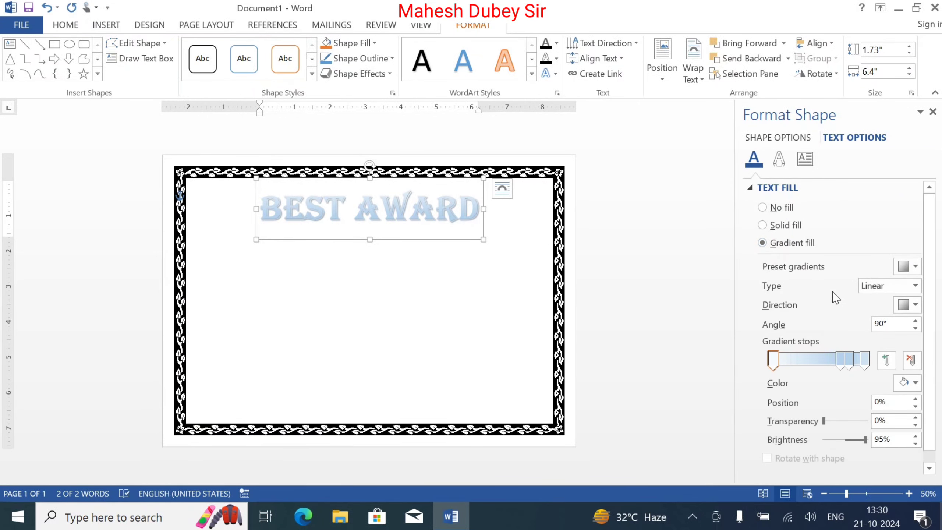
click(915, 267)
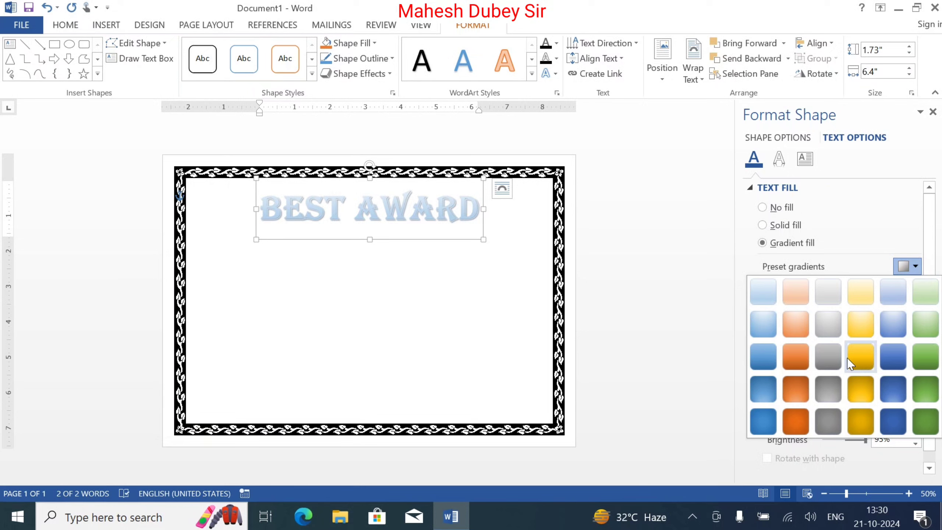
click(797, 401)
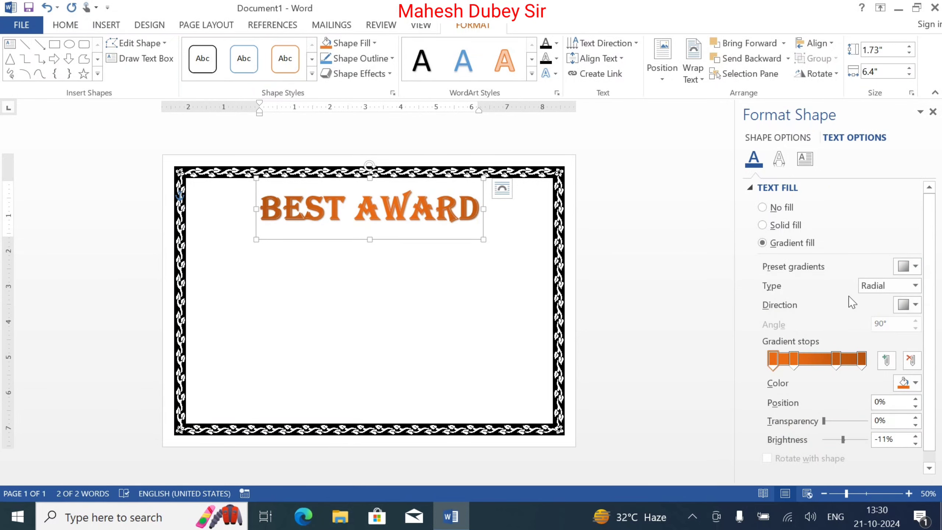
- Colour the title's second gradient stop, at 23%, light blue
click(794, 360)
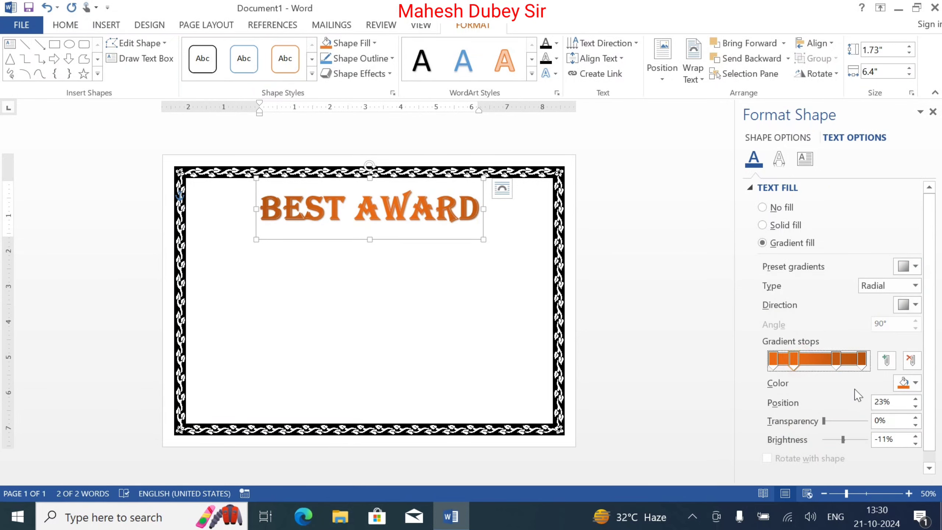
click(909, 386)
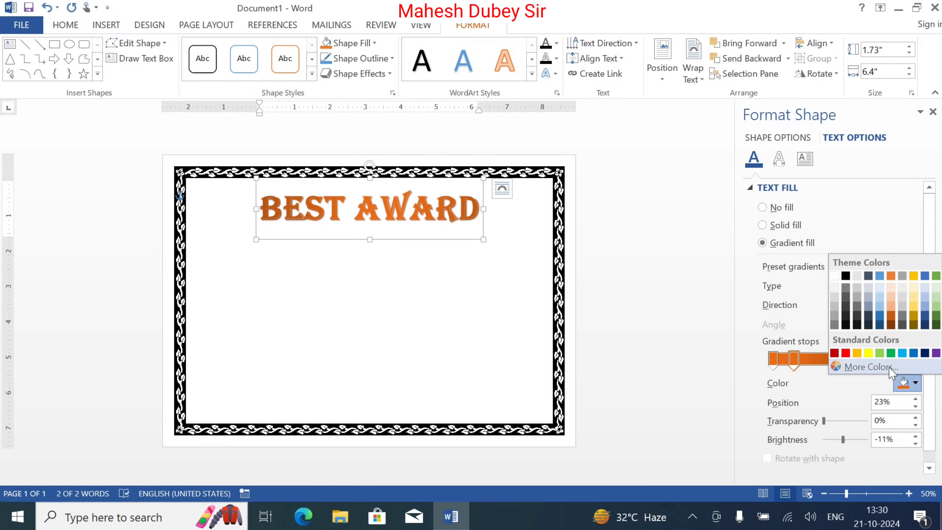
click(903, 353)
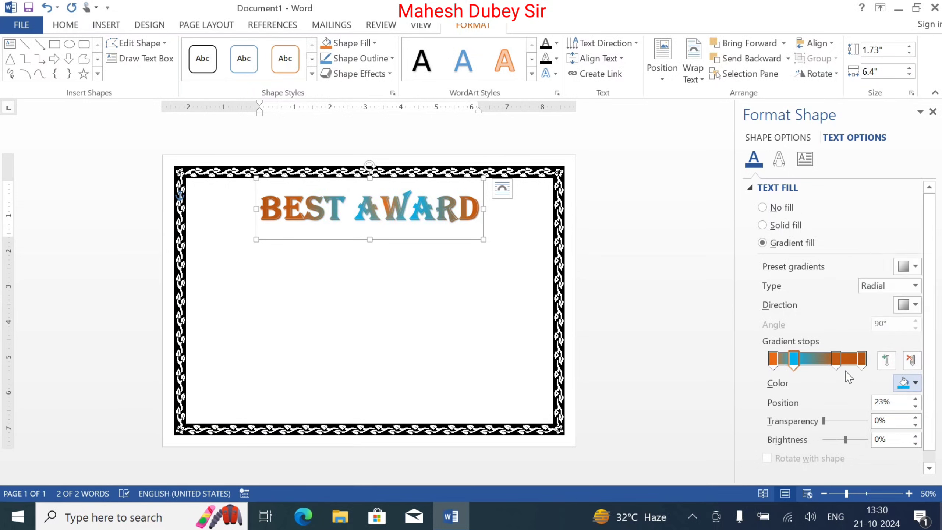
- Move the title's third gradient stop to 46% and colour it red
click(829, 359)
drag(824, 360, 814, 361)
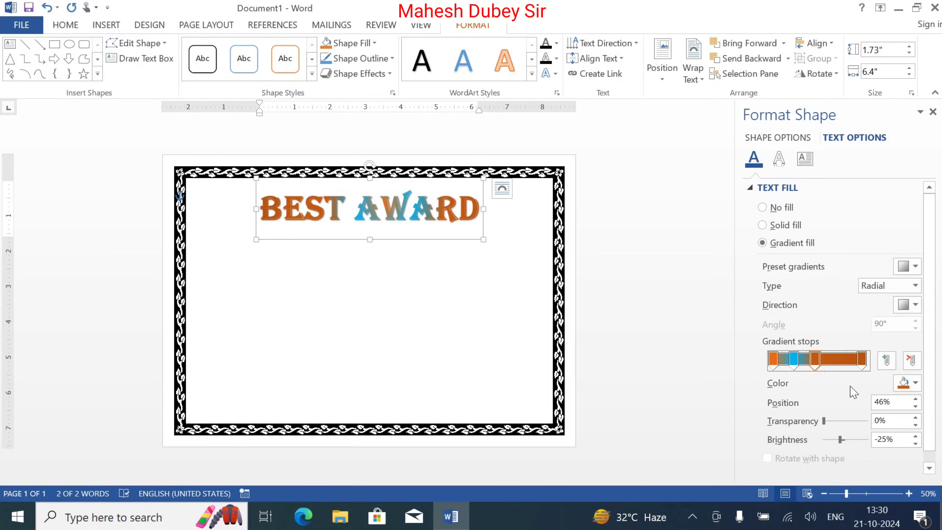
click(908, 386)
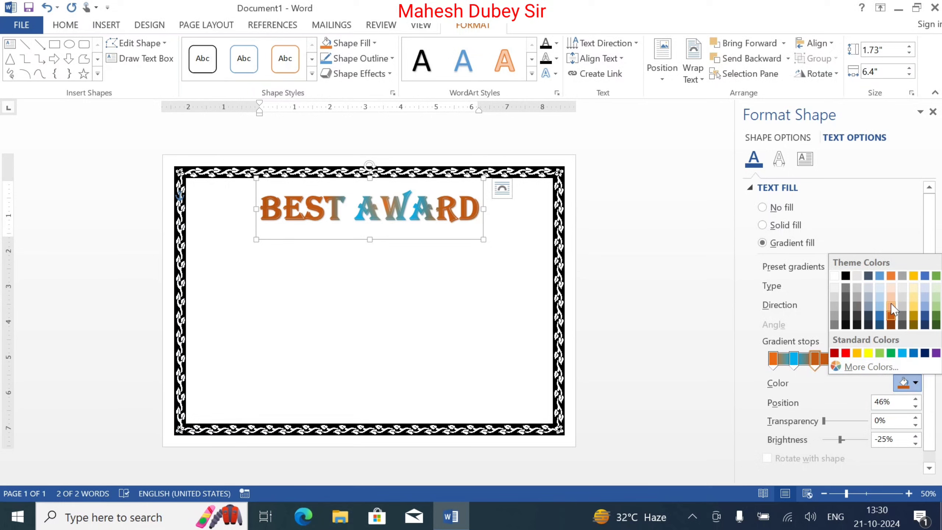
click(845, 353)
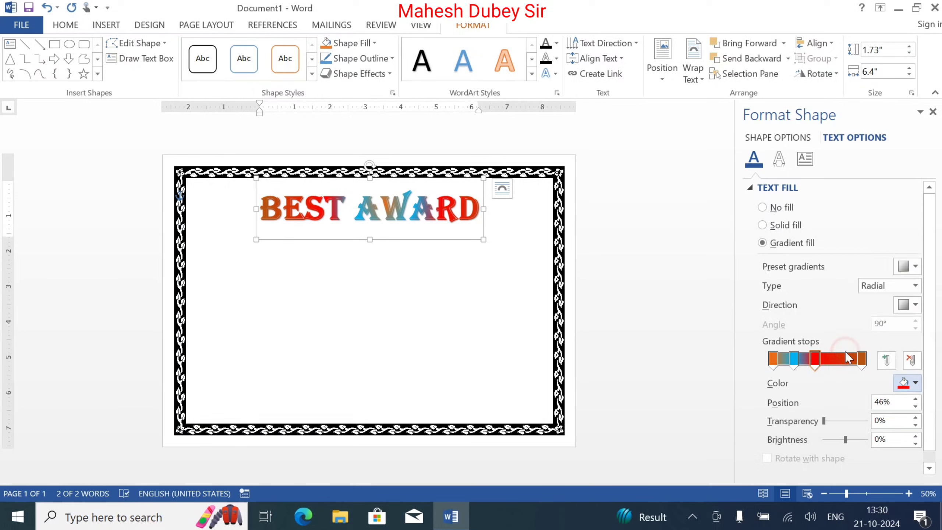
- Move the title's last gradient stop to 63% and add a yellow stop at 84%
drag(862, 359, 831, 361)
click(850, 359)
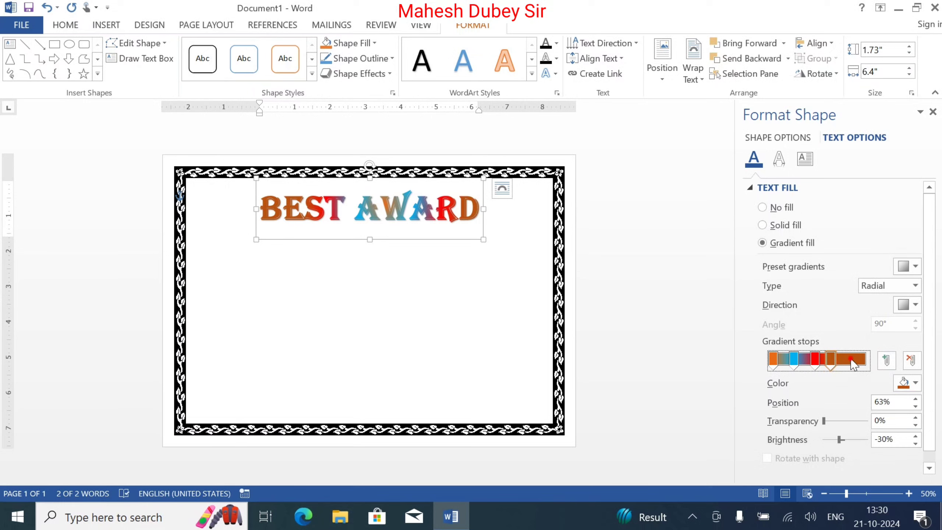
click(906, 382)
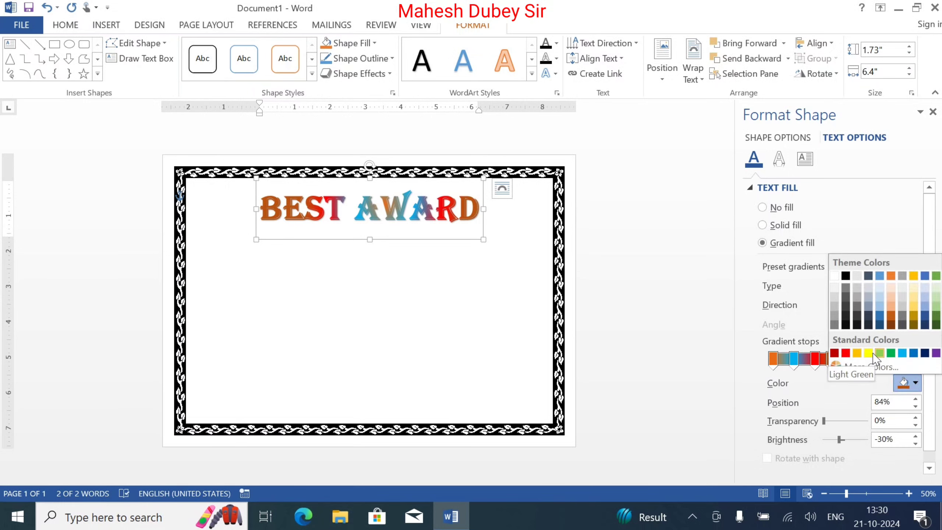
click(868, 353)
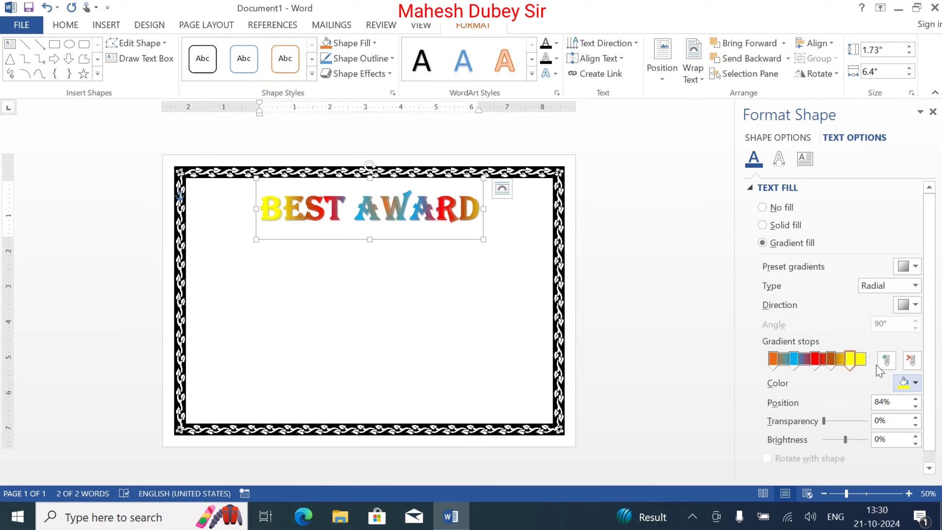
- Add a black gradient stop at 98% to the title's text fill and deselect the title
click(867, 359)
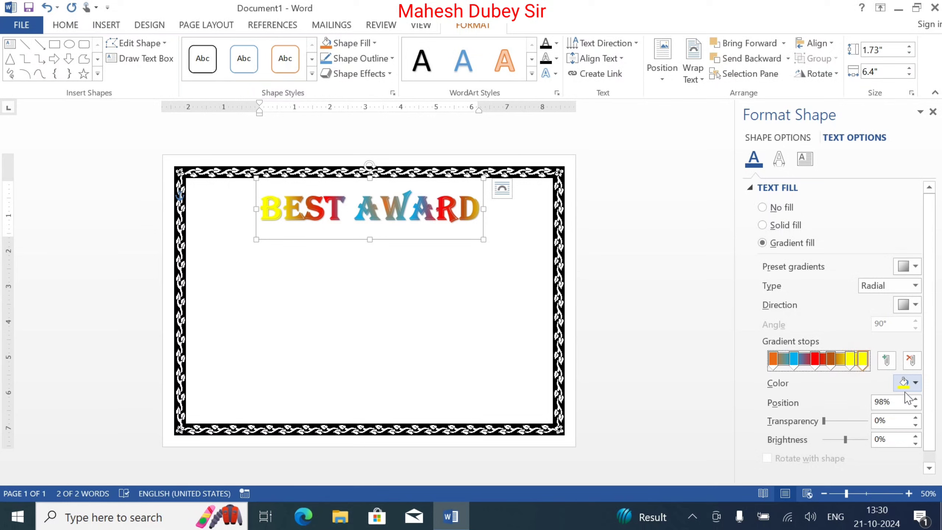
click(911, 383)
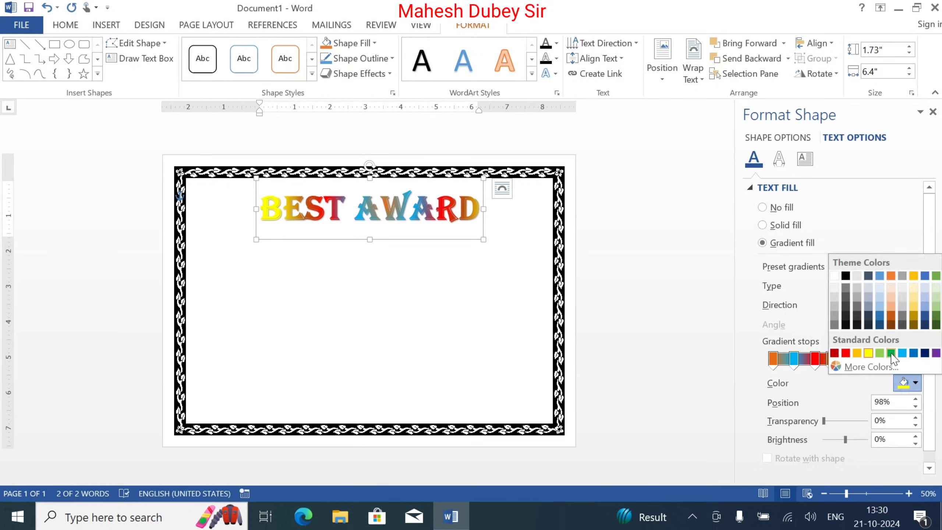
click(846, 275)
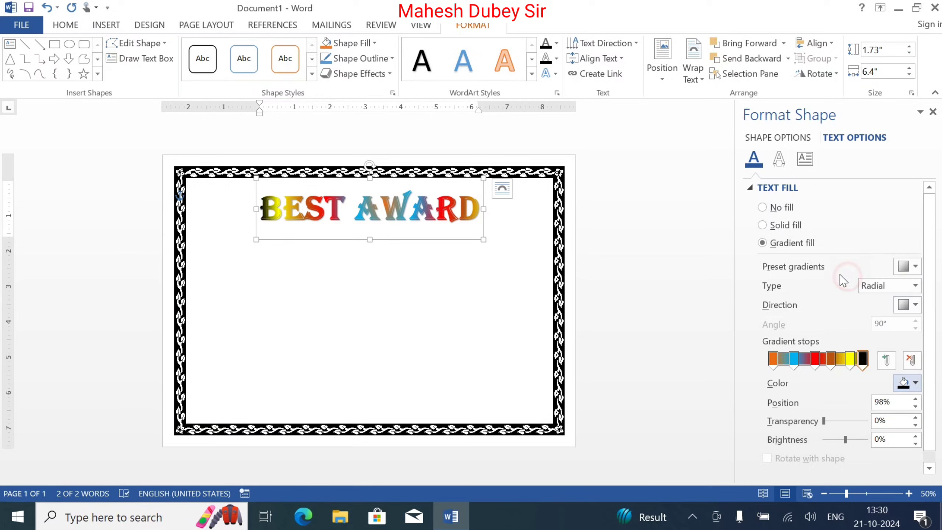
click(443, 299)
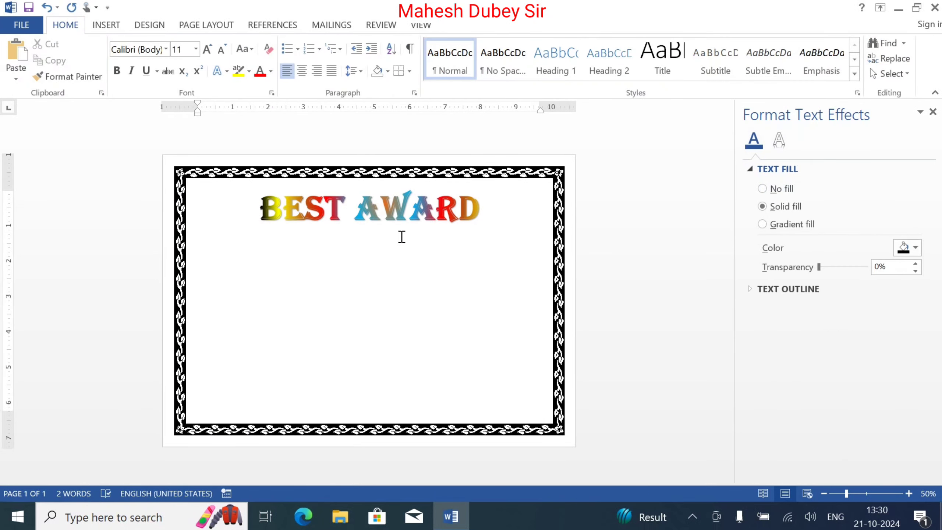
click(457, 270)
click(485, 217)
key(Return)
key(ctrl+z)
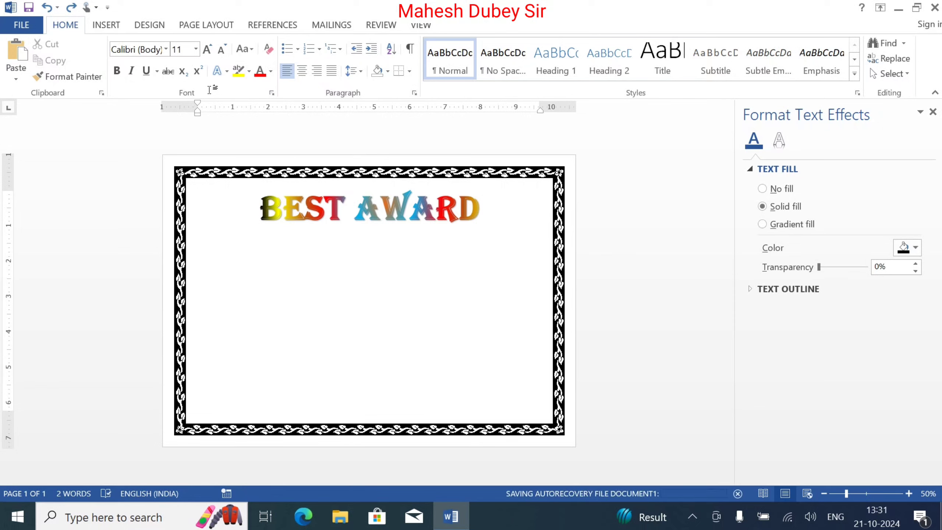
- Insert a WordArt object in the plain black fill style and place it below the "Best Award" title
click(107, 25)
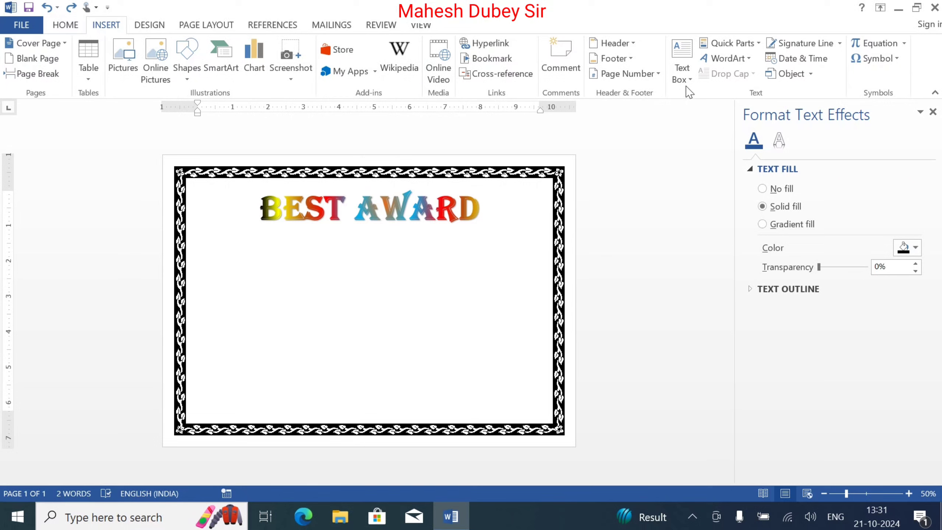
click(716, 58)
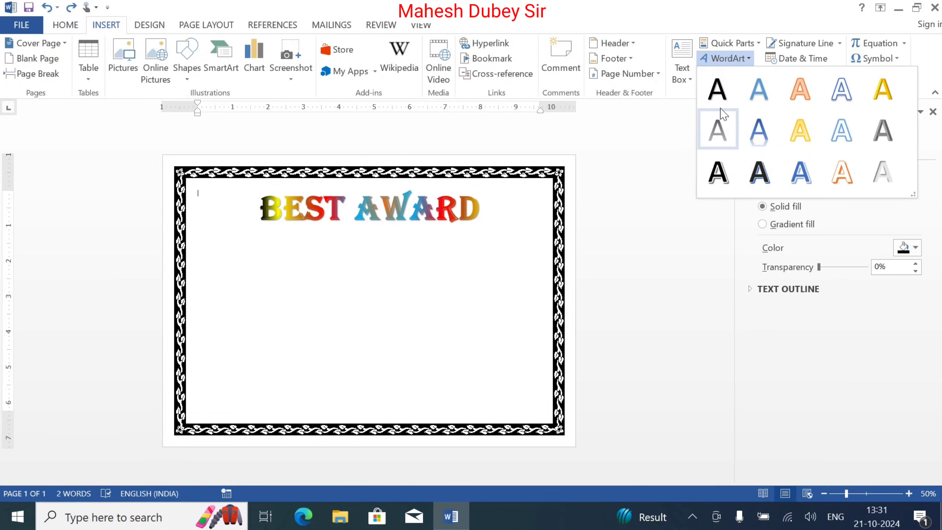
click(717, 89)
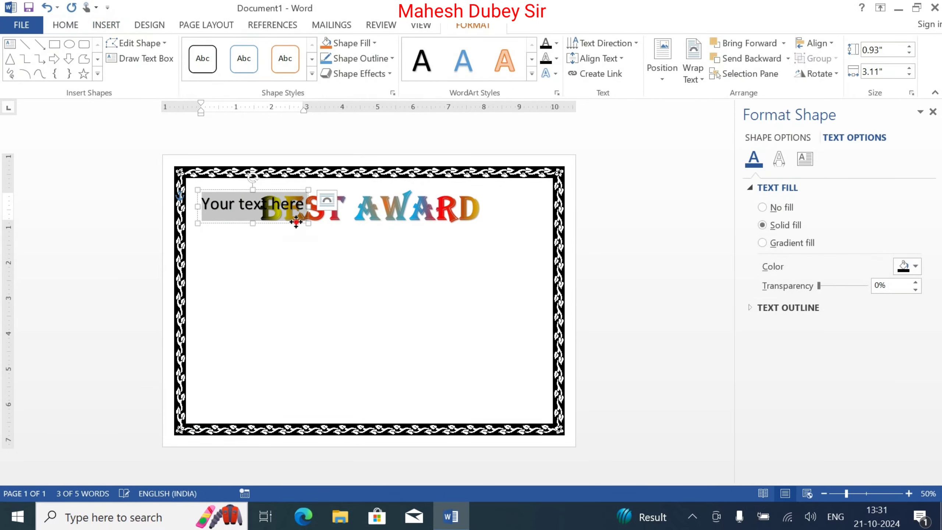
drag(296, 223, 377, 267)
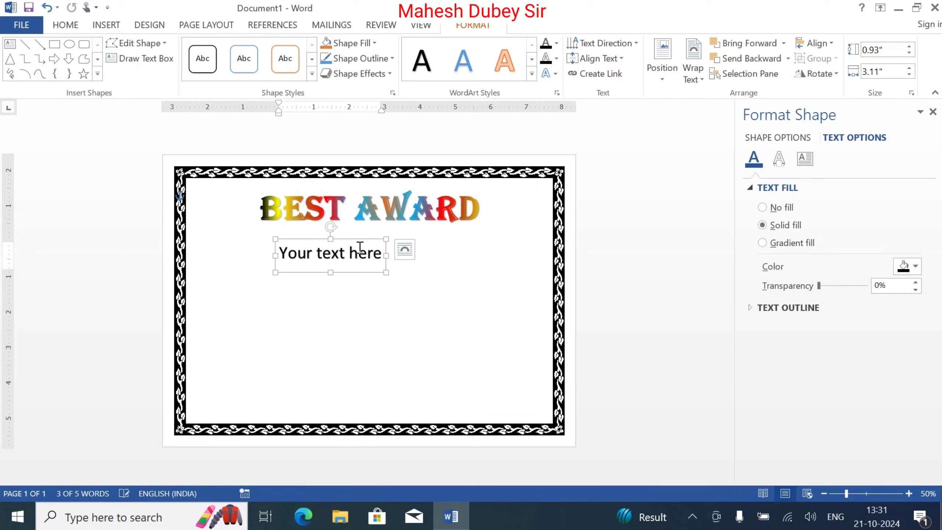
- Replace the placeholder text of the WordArt below the title with "Name of Tite"
key(ctrl+a)
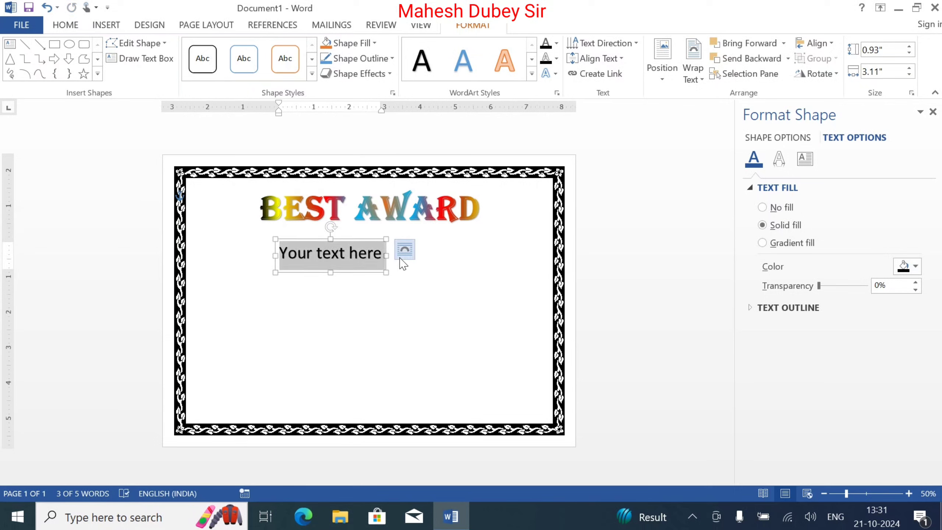
text(Nam)
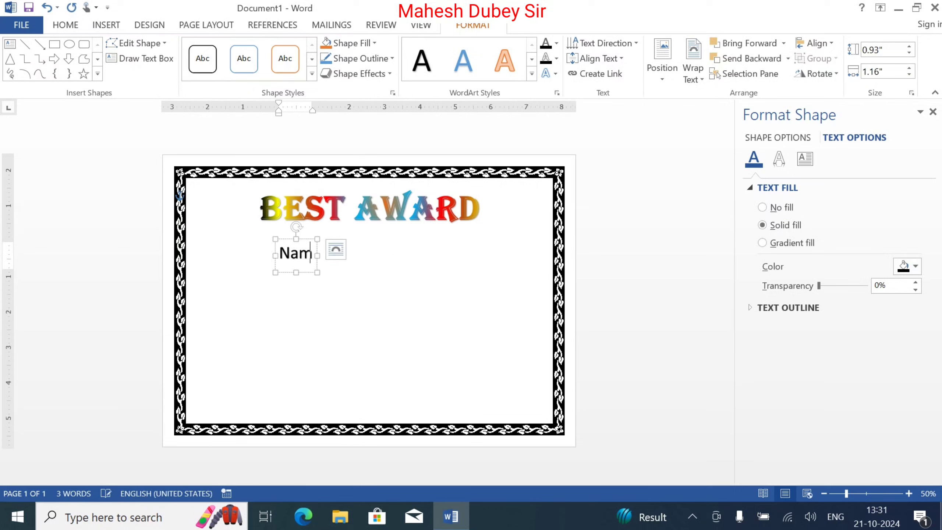
text(e of)
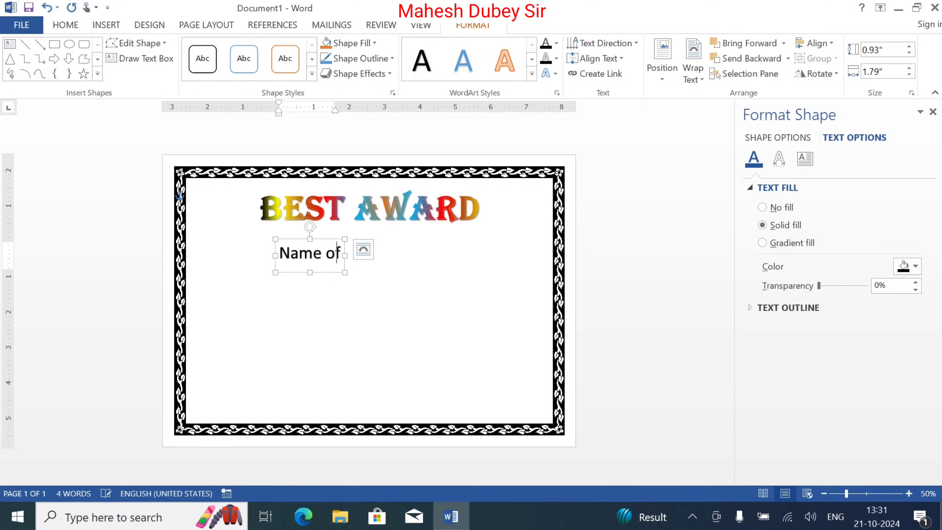
text( €)
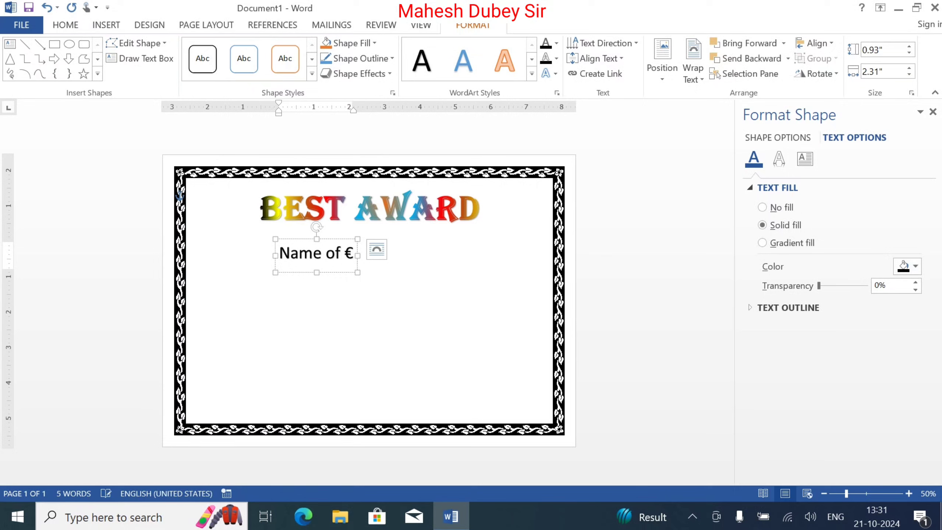
key(BackSpace)
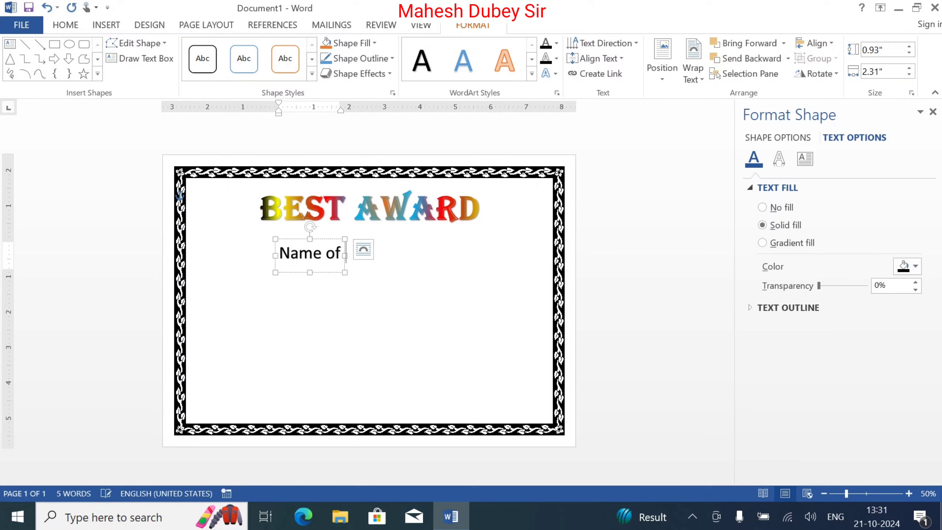
text(Tit)
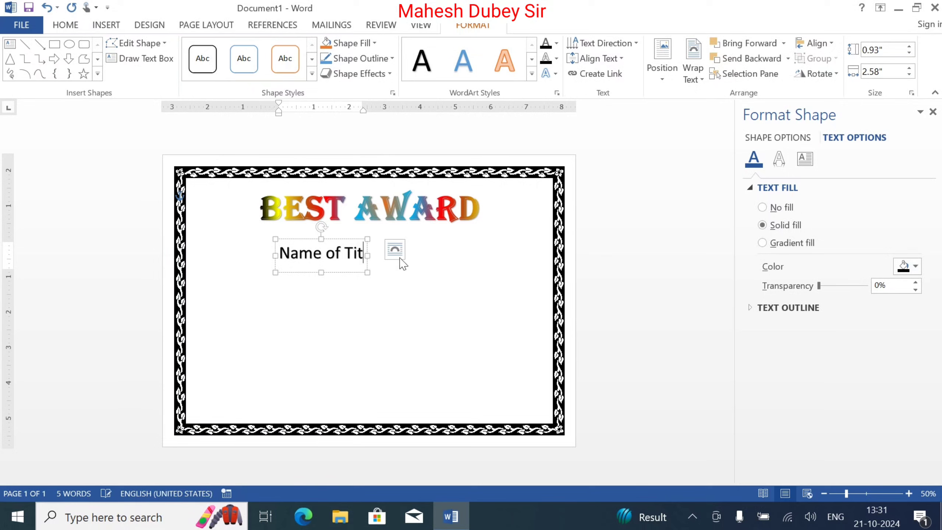
text(e)
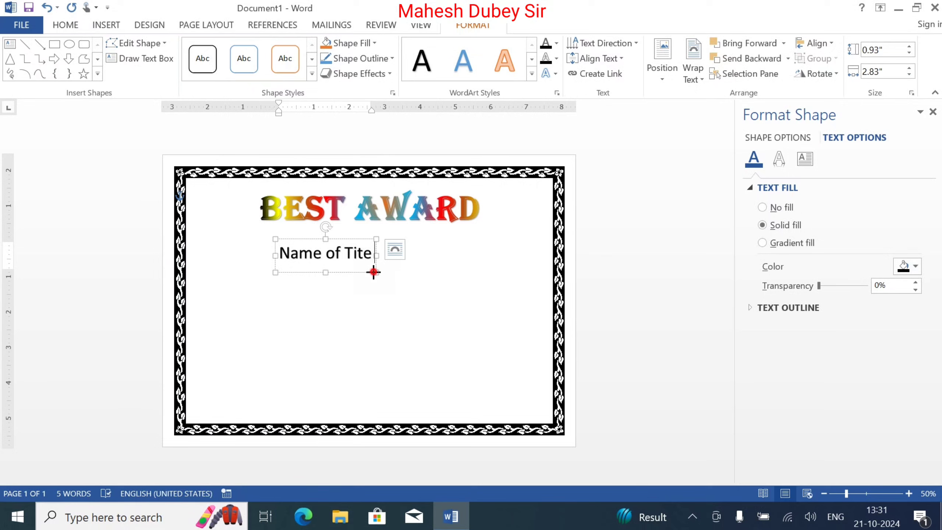
- Format the "Name of Tite" WordArt text as 72 pt bold
click(375, 268)
click(61, 26)
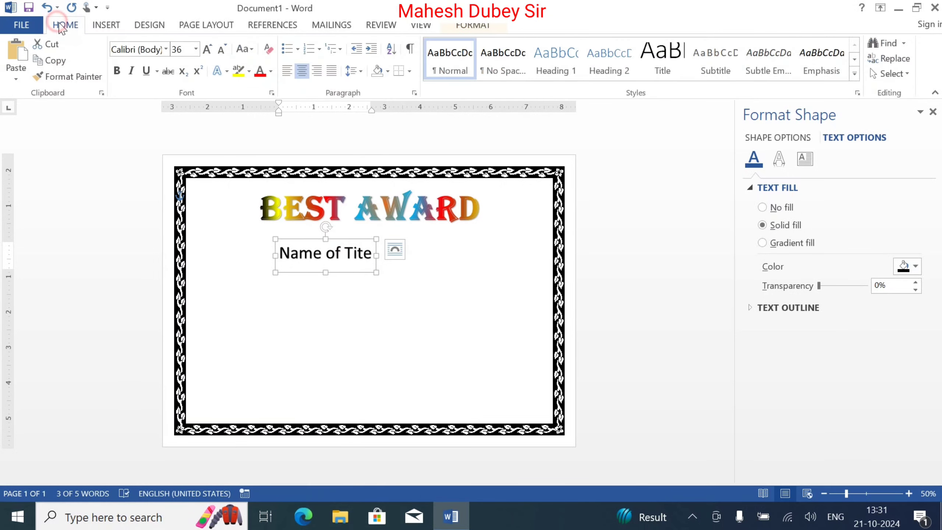
click(208, 50)
click(207, 50)
click(208, 50)
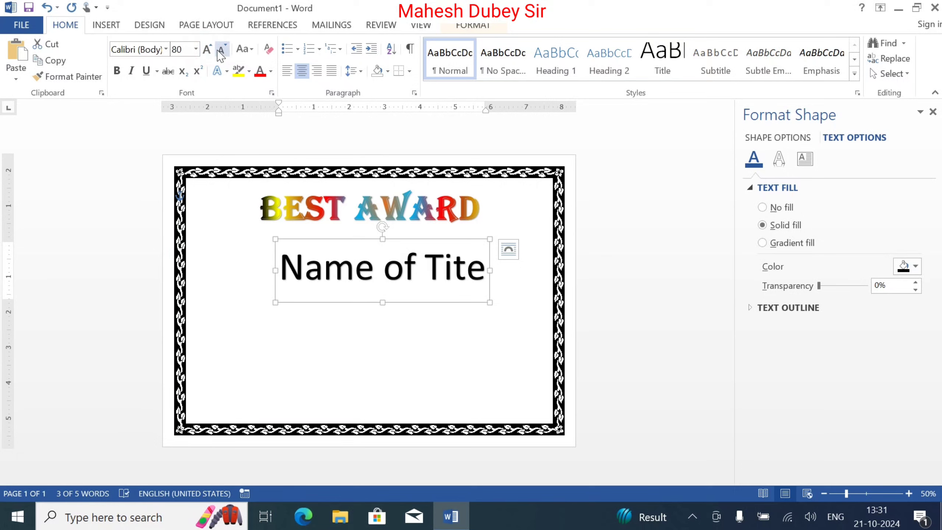
click(222, 49)
click(374, 285)
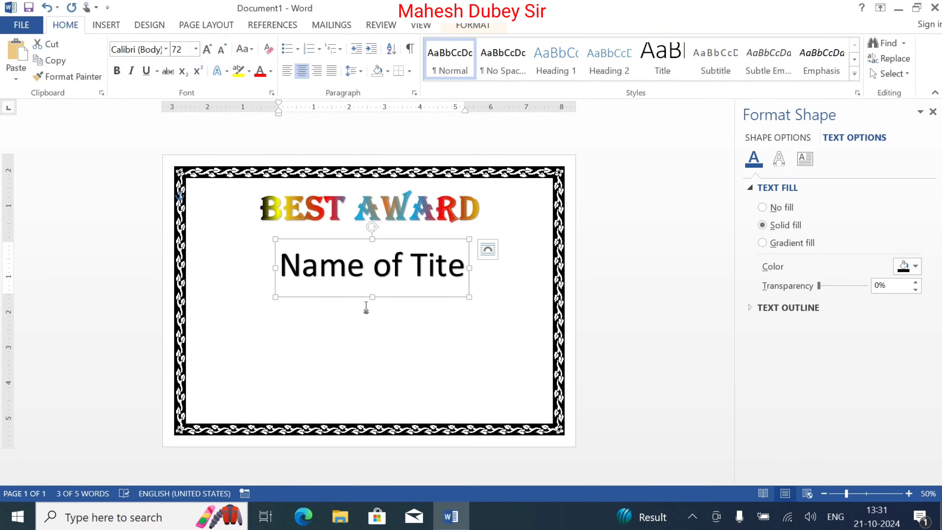
click(355, 298)
key(ctrl)
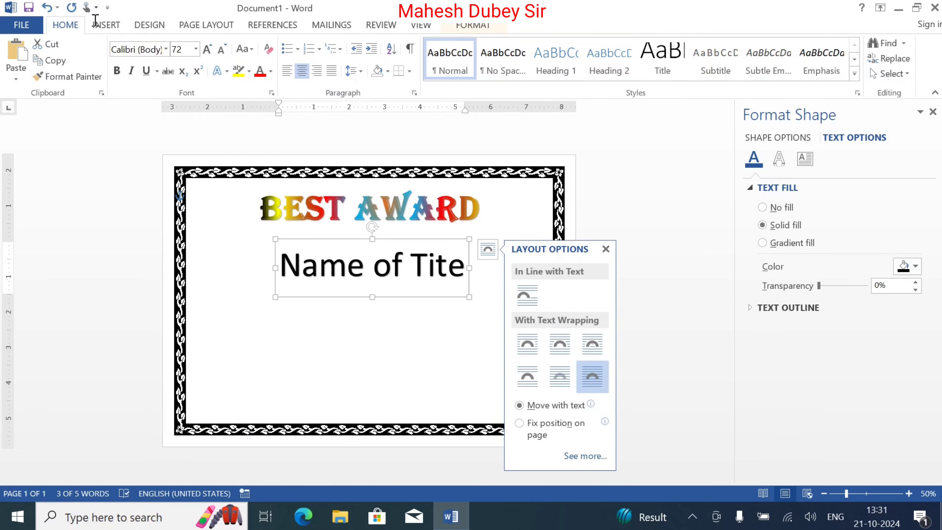
click(119, 77)
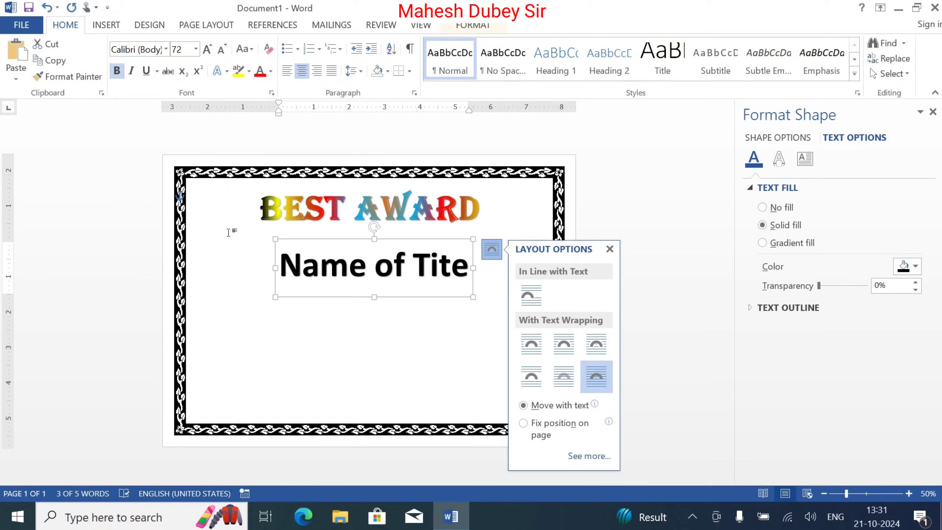
- Move the "Name of Tite" WordArt slightly so it sits centred under the "Best Award" title, and deselect it
click(329, 319)
click(359, 290)
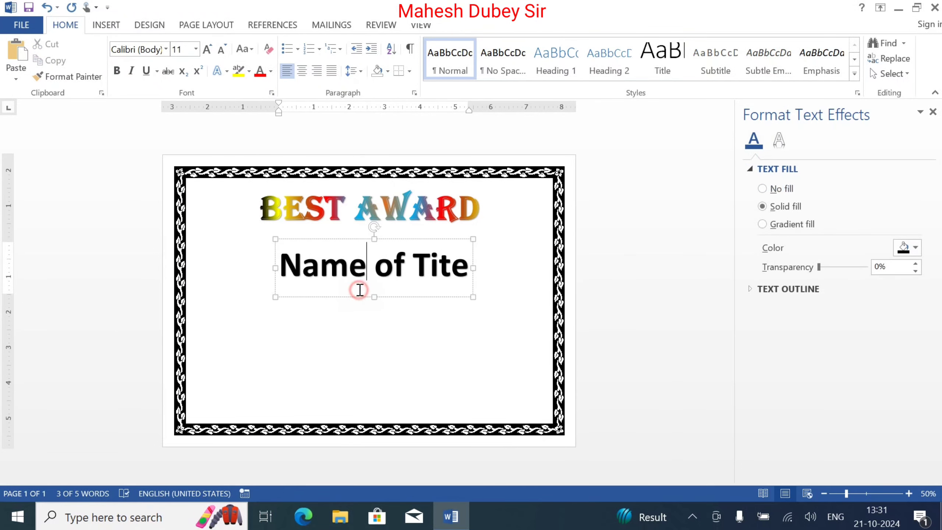
click(389, 297)
drag(388, 297, 384, 291)
click(405, 314)
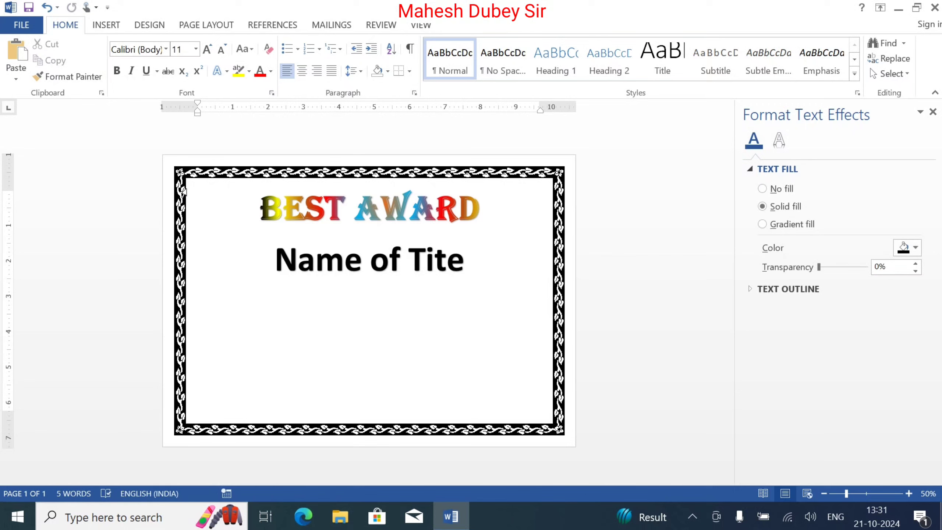
- Add empty lines to bring the insertion point below the "Name of Tite" text and centre that line
key(Return)
key(Return)
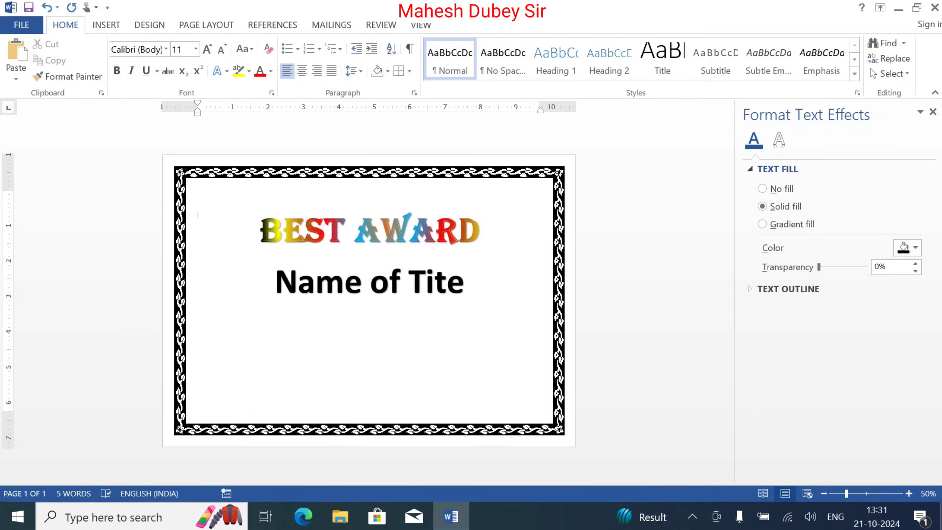
key(BackSpace)
key(BackSpace)
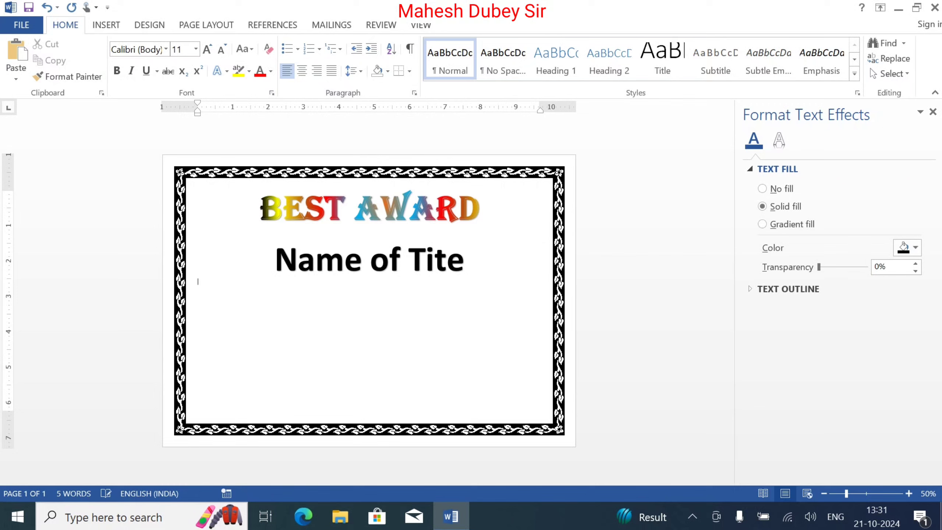
key(ctrl+e)
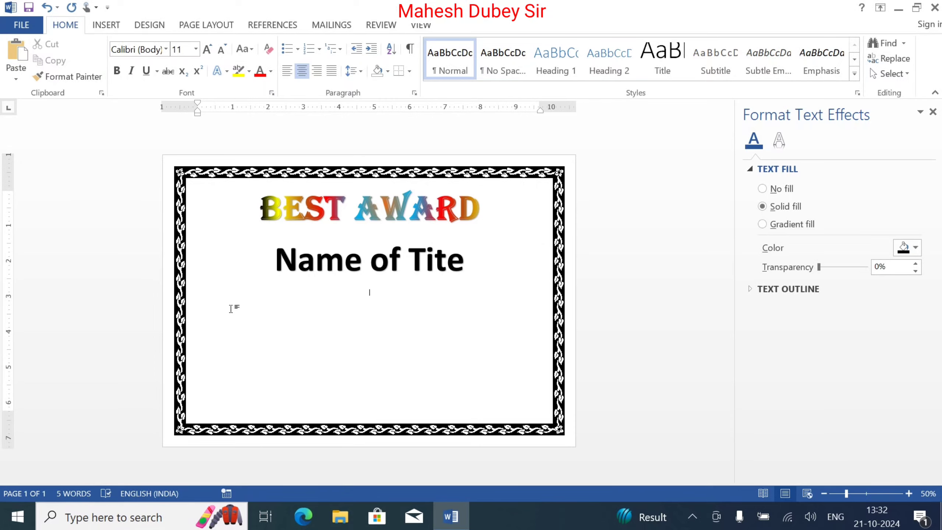
- Close the text effects pane and enter "Recipient Name" on the centred line, using the spelling suggestion "Recipient" for the misspelled word
scroll(267, 326, up, 3)
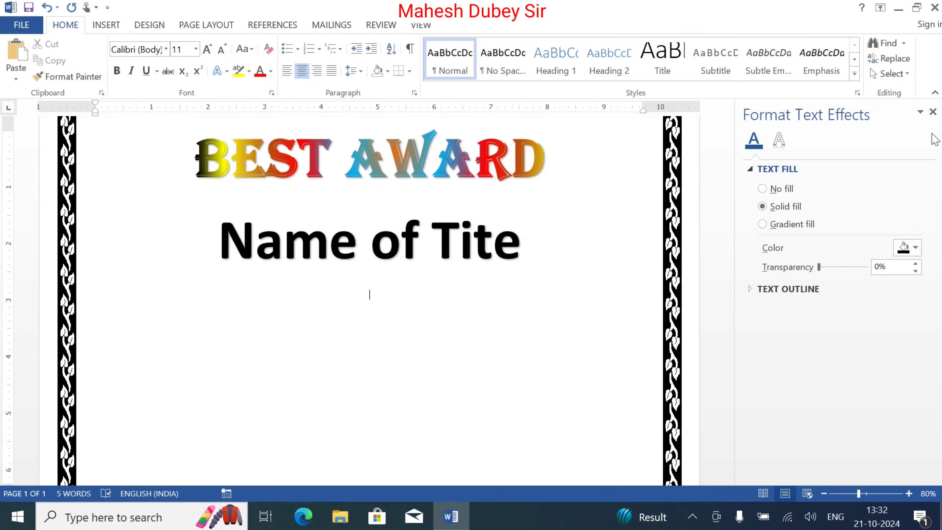
click(933, 112)
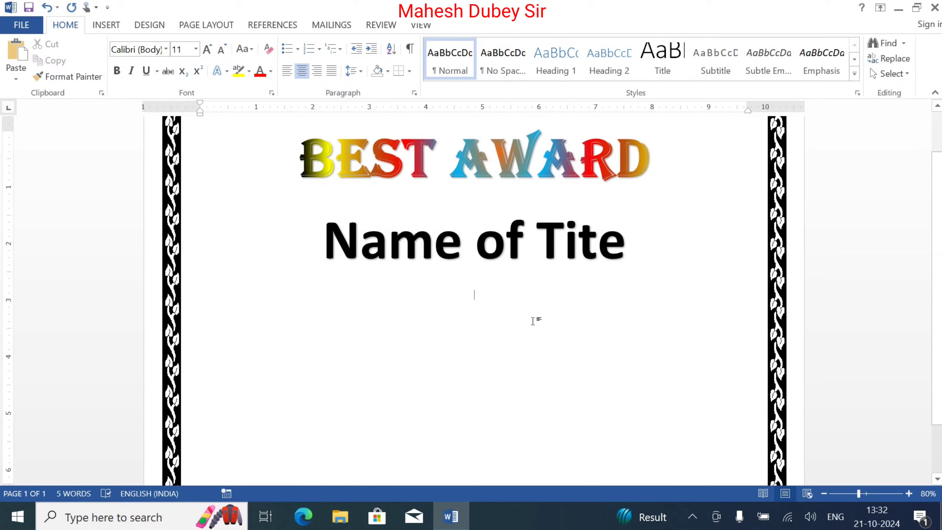
text(Recient)
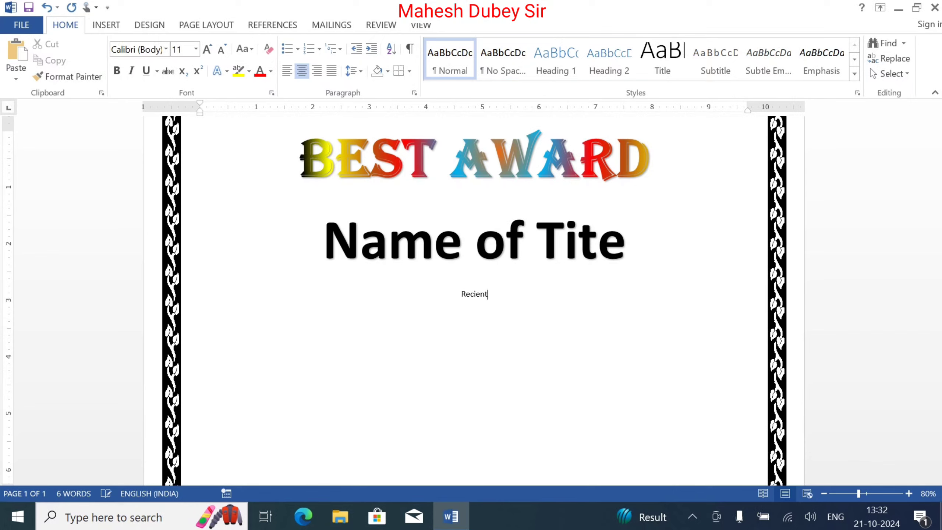
key(BackSpace)
key(BackSpace)
key(BackSpace)
text(ciepnt)
right_click(462, 295)
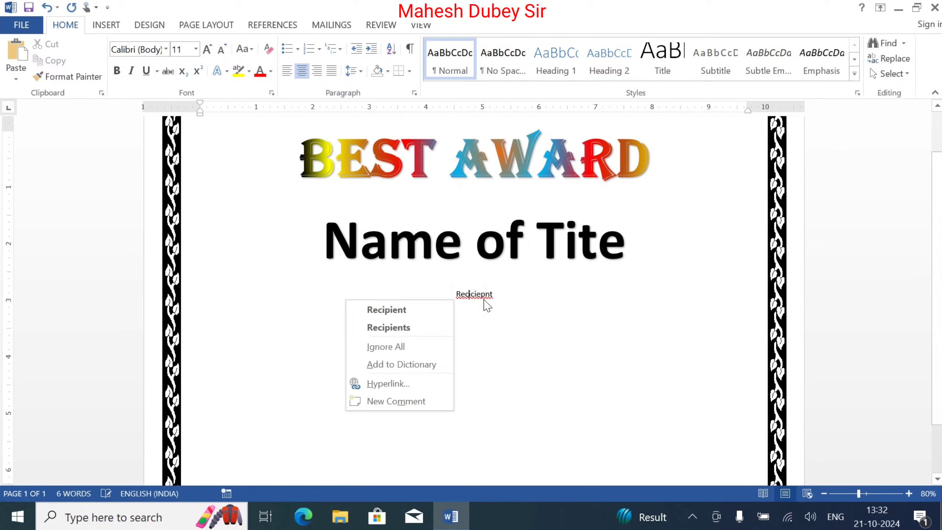
click(420, 310)
text(€)
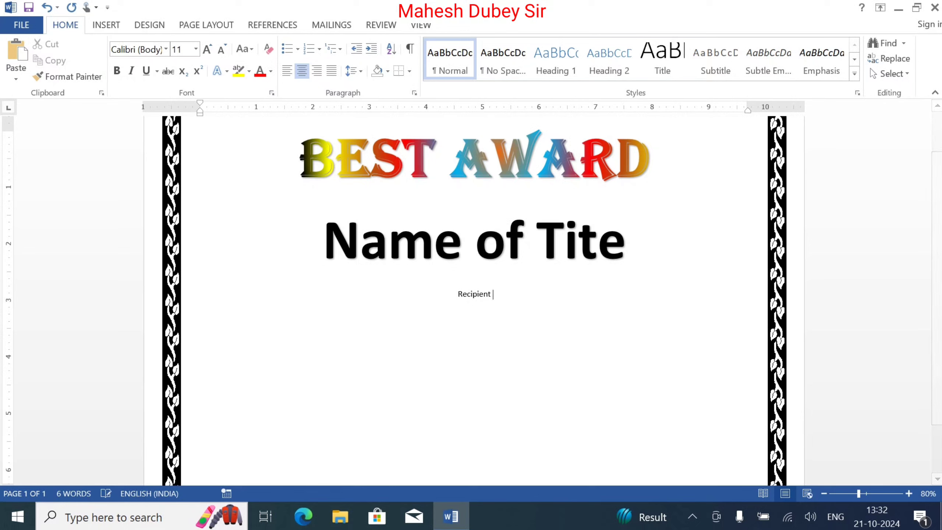
key(BackSpace)
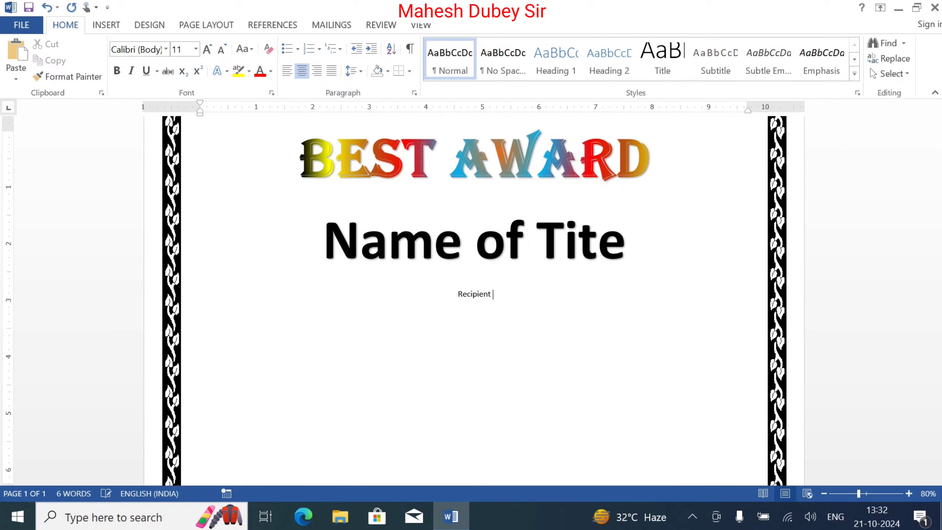
text(Name)
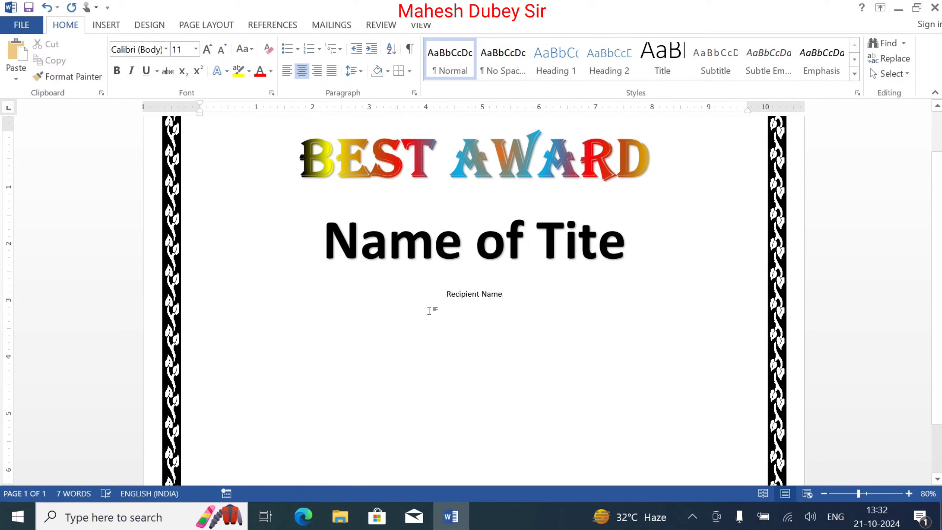
- Enlarge the "Recipient Name" line to 26 pt
drag(451, 295, 519, 305)
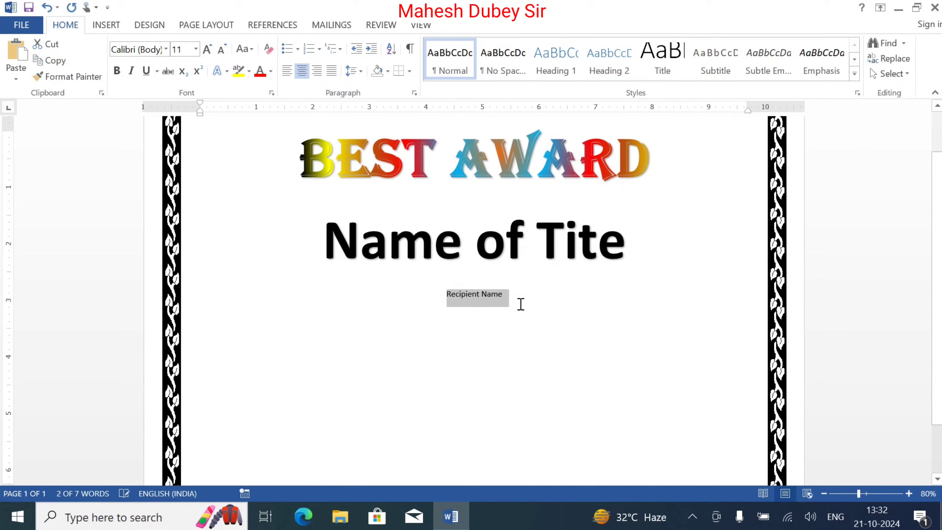
key(ctrl+shift+period)
key(ctrl+shift+period)
key(ctrl+shift+period)
key(ctrl+shift+period)
key(ctrl+shift+period)
key(ctrl+shift+period)
key(ctrl+shift+period)
key(ctrl+shift+period)
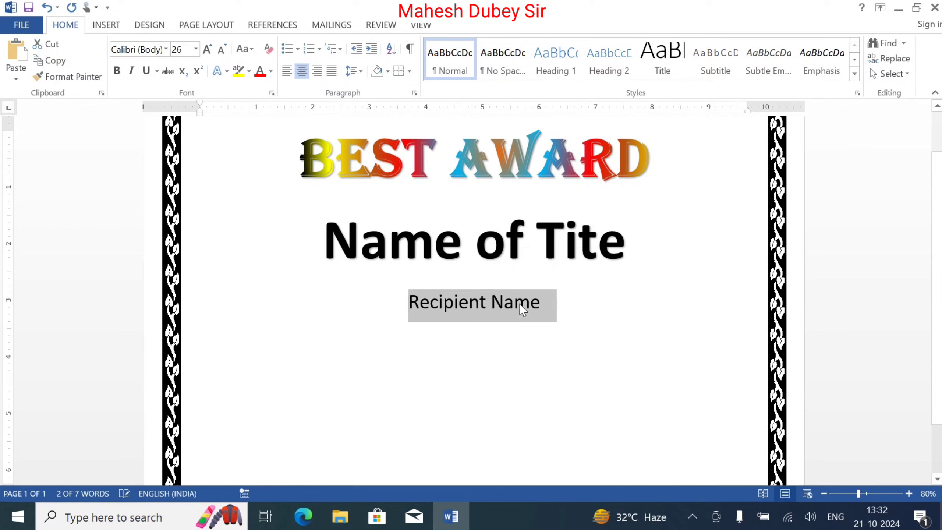
- Add a new line reading "Why" below "Recipient Name"
click(545, 307)
key(Return)
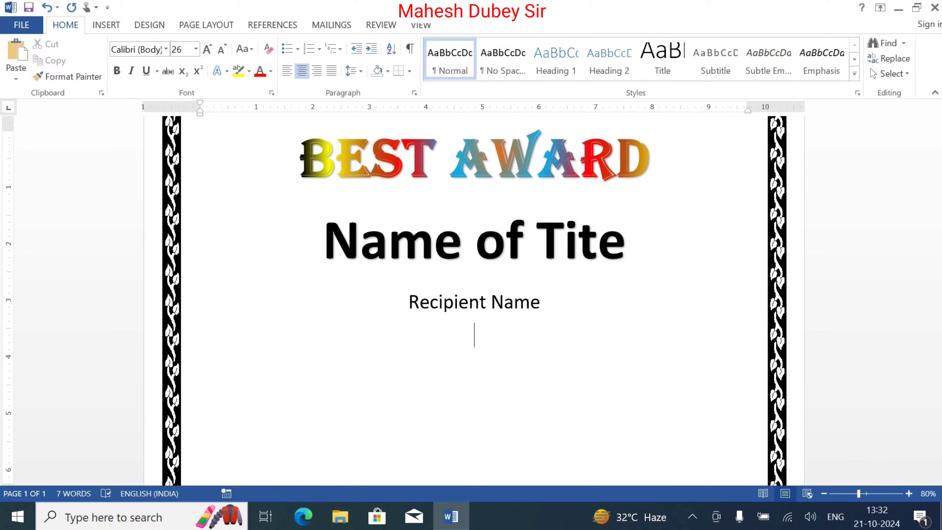
text(Why)
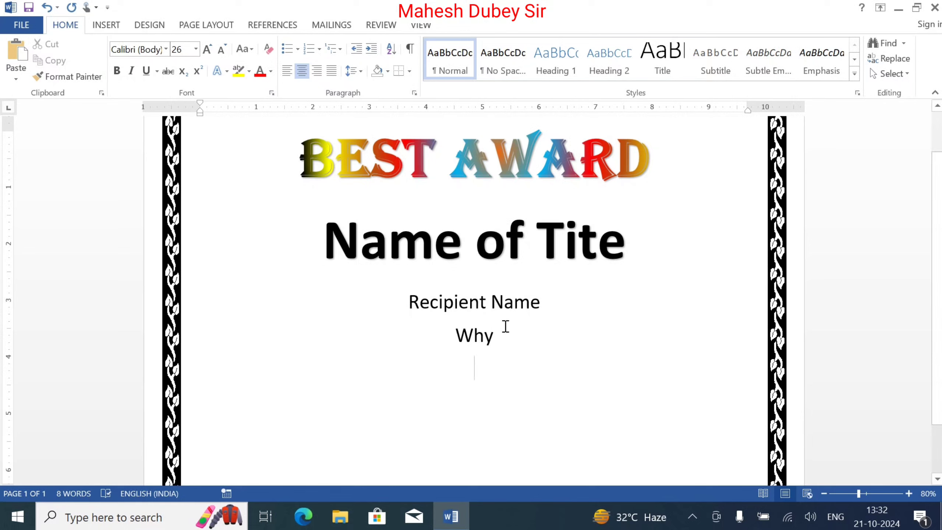
- Format the "Why" line as 18 pt Brush Script MT
drag(456, 335, 498, 335)
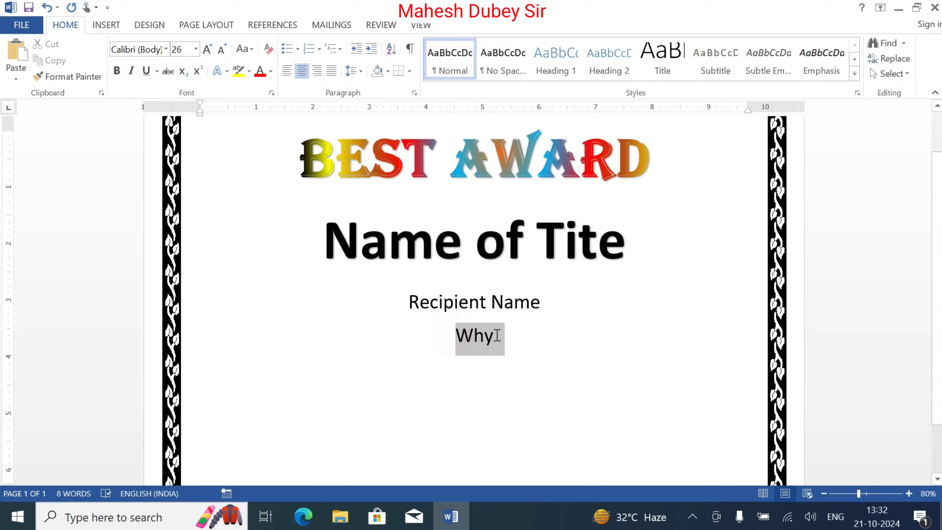
click(222, 48)
click(221, 48)
click(222, 49)
click(221, 48)
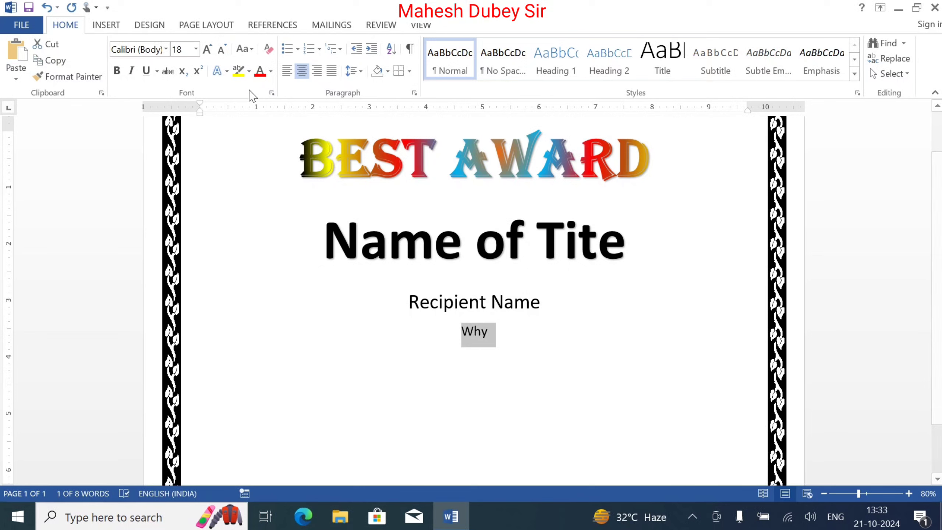
click(166, 49)
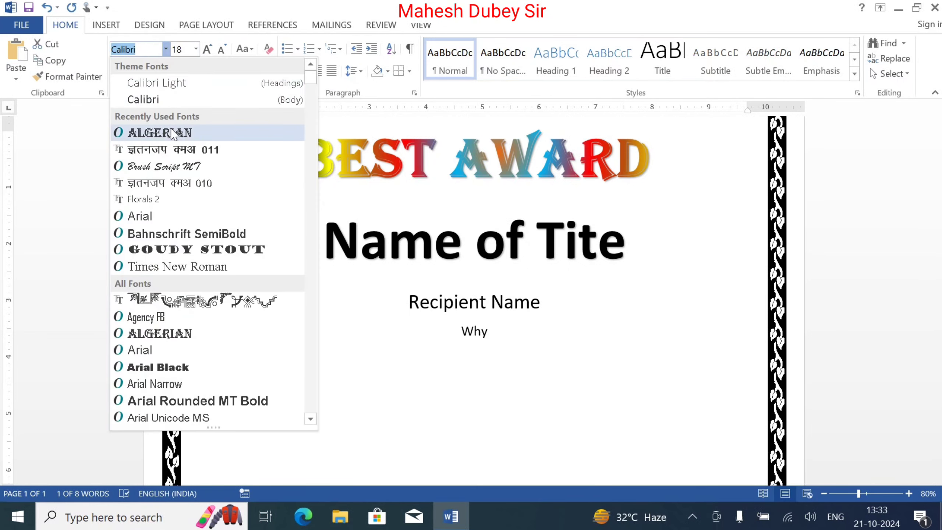
click(189, 167)
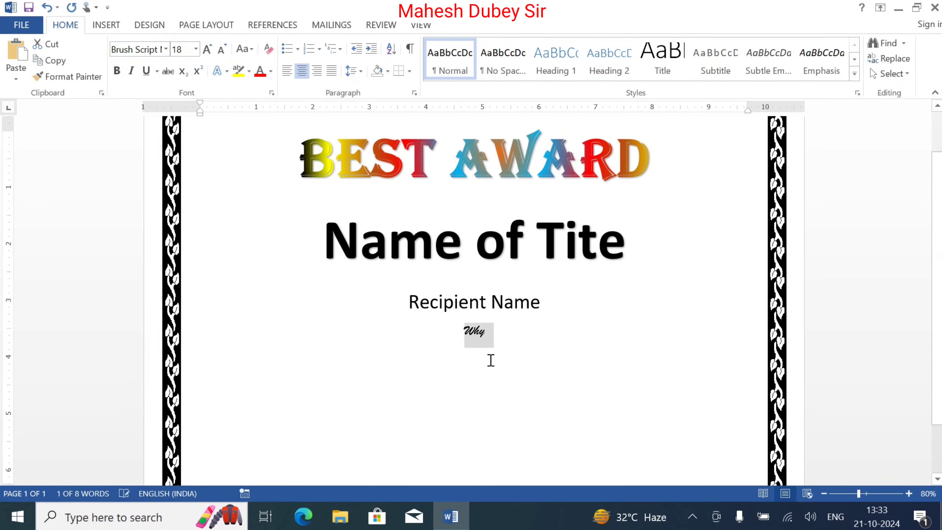
- Change the "Why" line to "Whyd" and add a new line reading "Your Text Here" below it
click(499, 341)
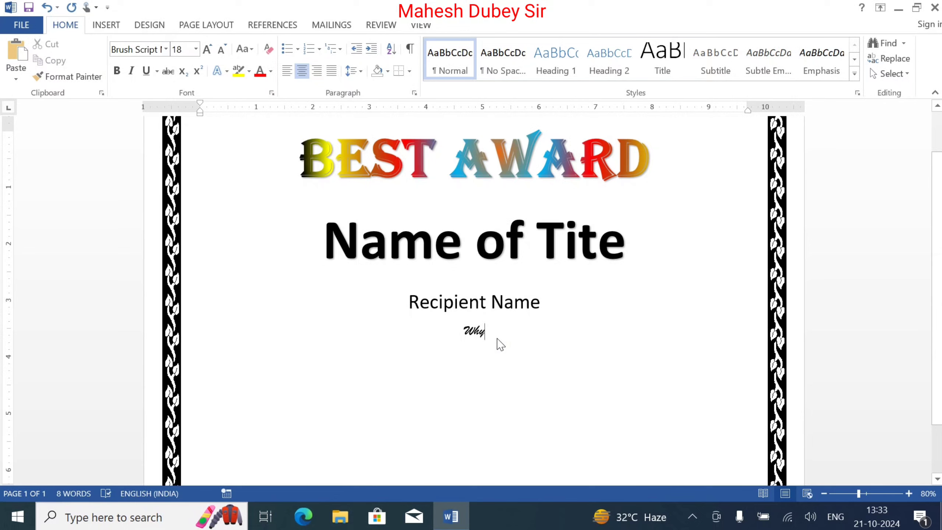
text(dfgf)
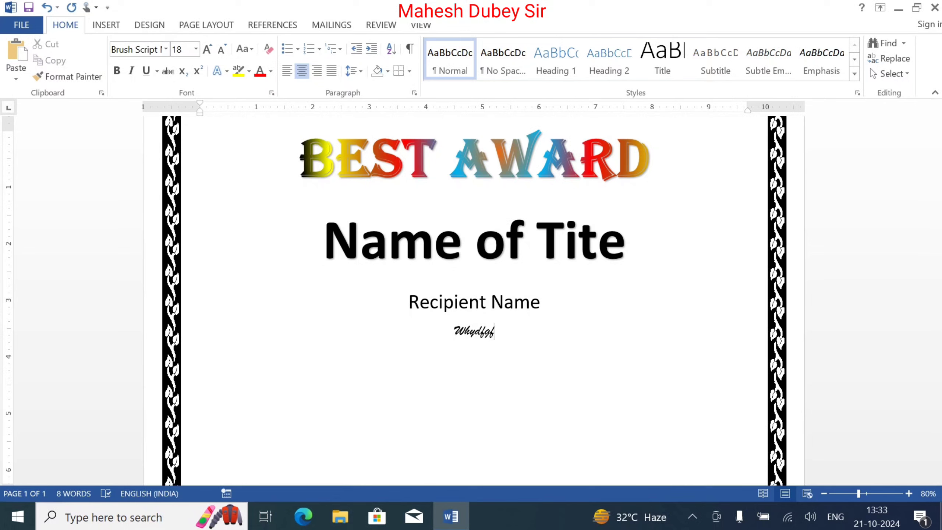
key(BackSpace)
key(BackSpace)
key(BackSpace)
key(Return)
text(Y)
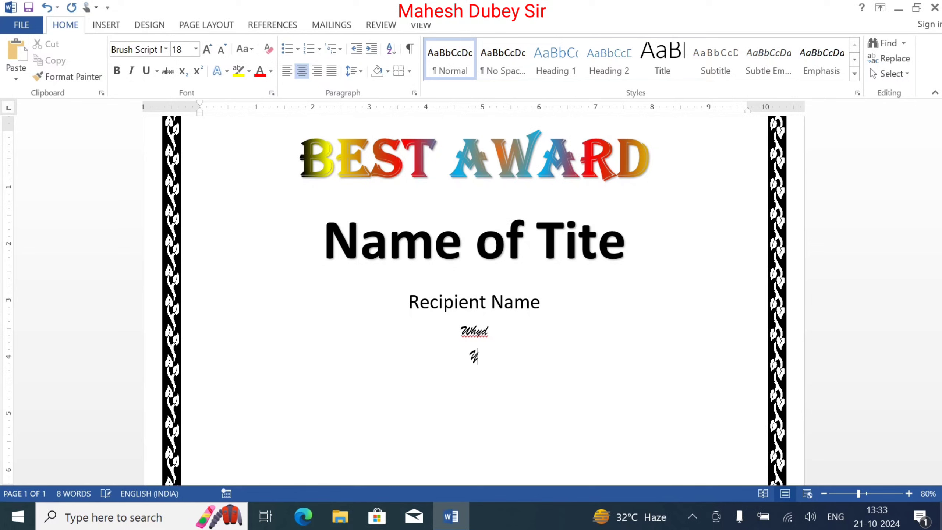
text(our Te)
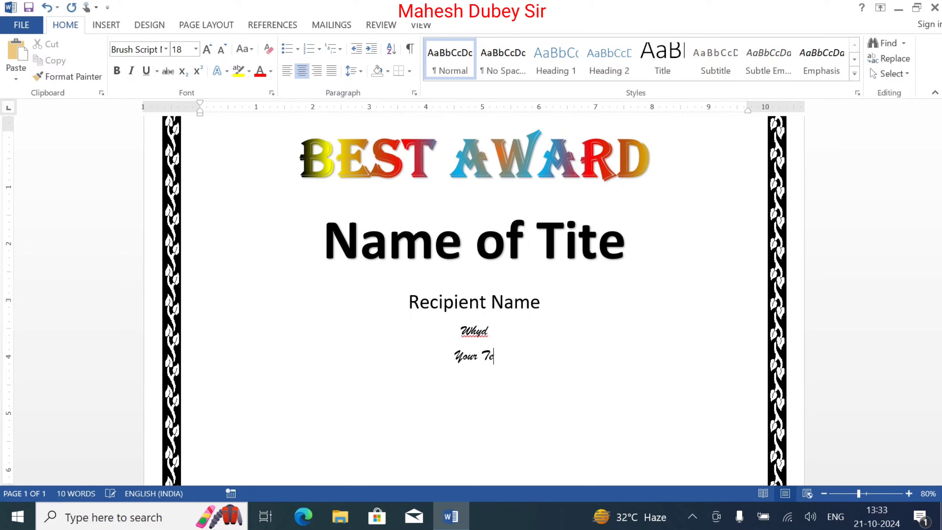
text(xt Here)
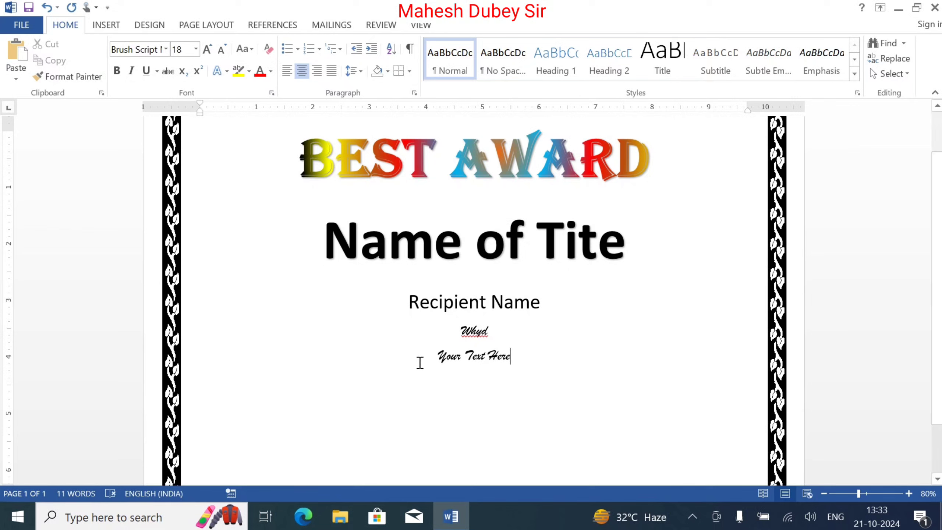
- Format the "Your Text Here" line as 22 pt Calibri (Body)
drag(423, 362, 510, 368)
click(196, 49)
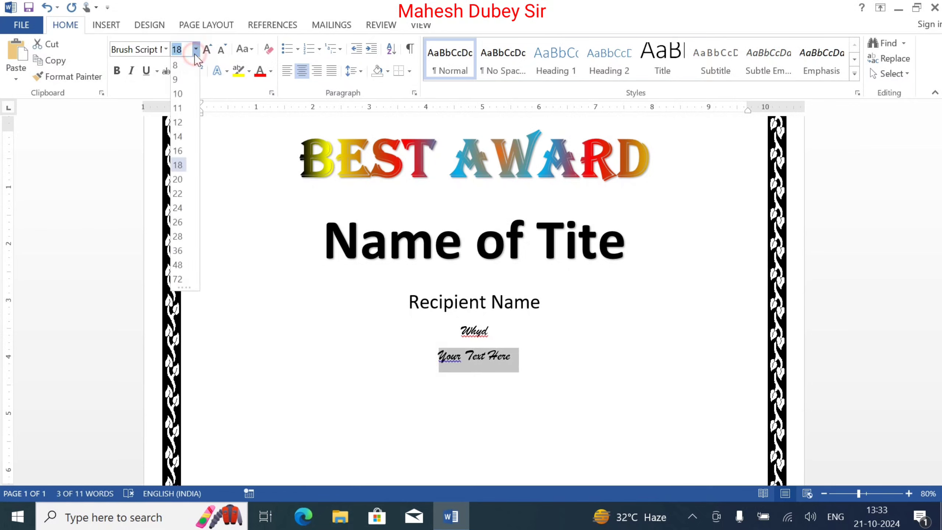
click(166, 49)
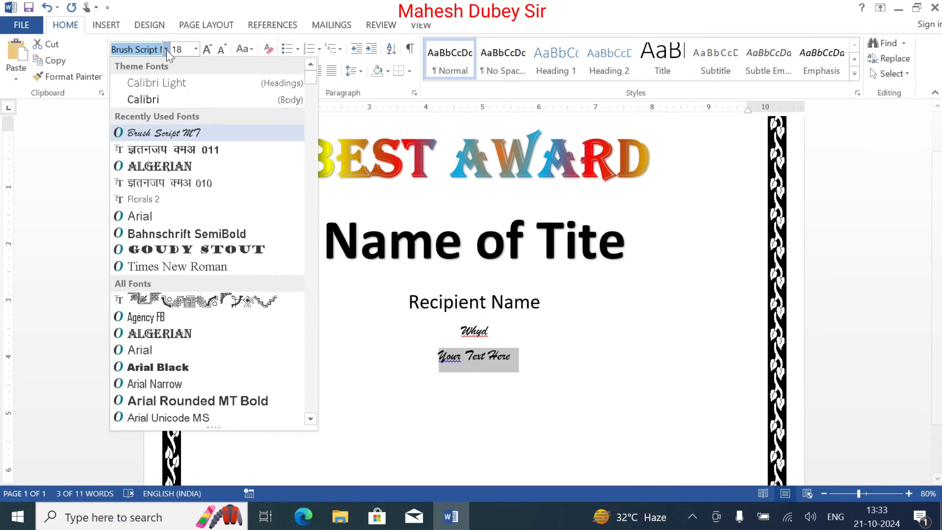
click(166, 100)
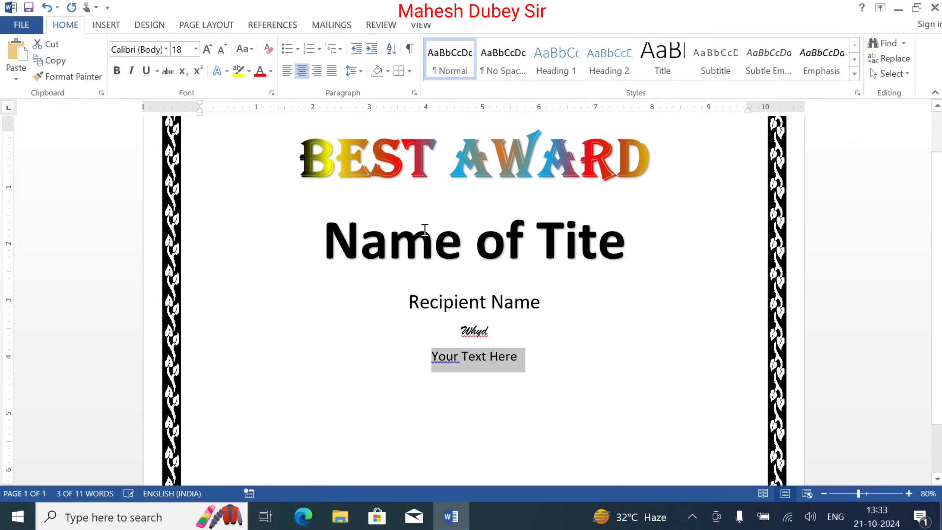
text(€)
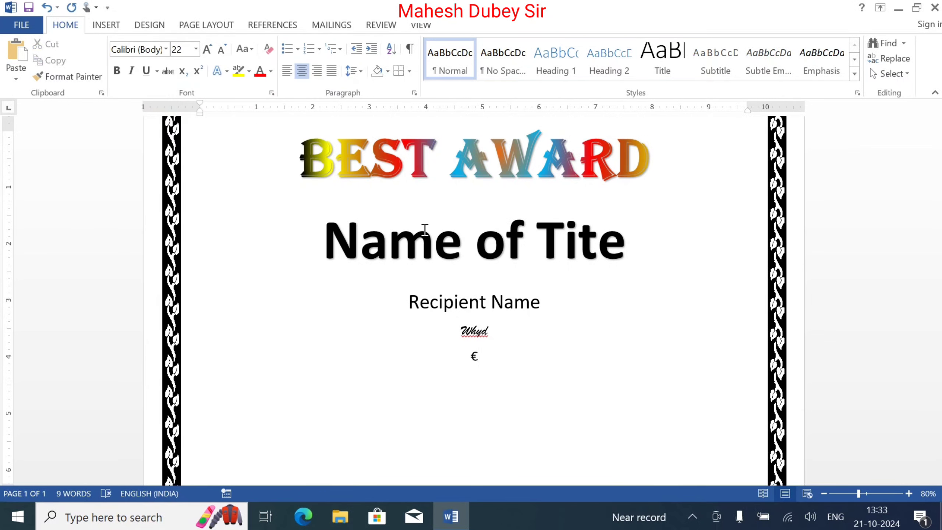
key(ctrl+z)
key(ctrl+z)
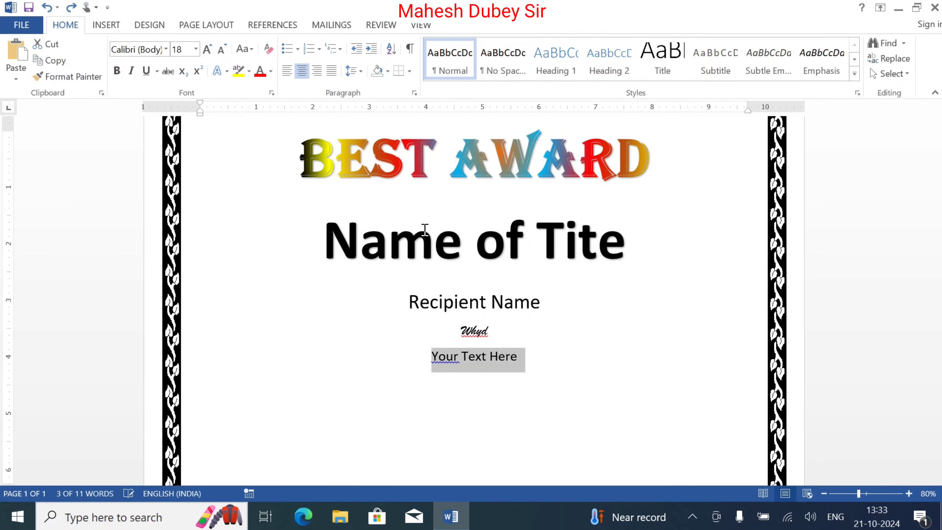
key(ctrl+shift+period)
key(ctrl+shift+period)
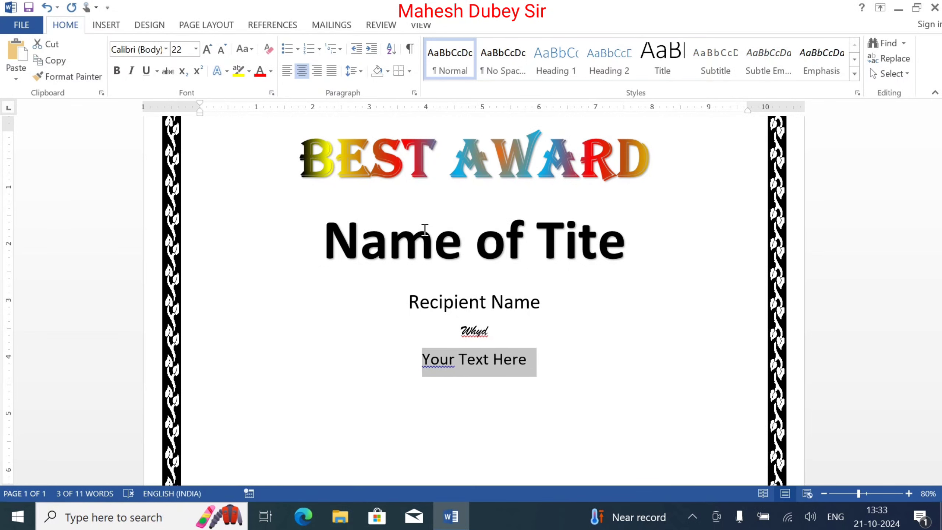
- Add a left-aligned "Signature" line a few blank lines below "Your Text Here", correcting its spelling with the suggestion "Signature"
key(Down)
scroll(492, 236, down, 2)
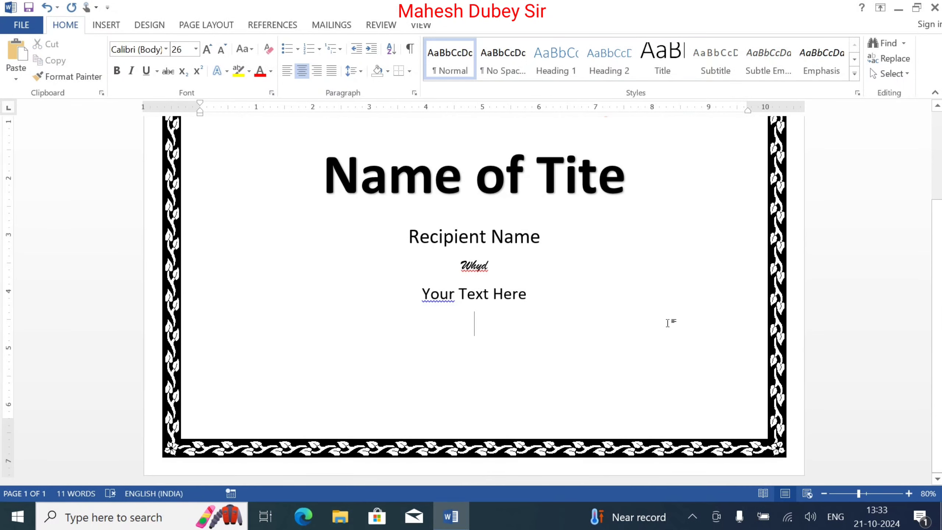
key(Return)
key(ctrl+l)
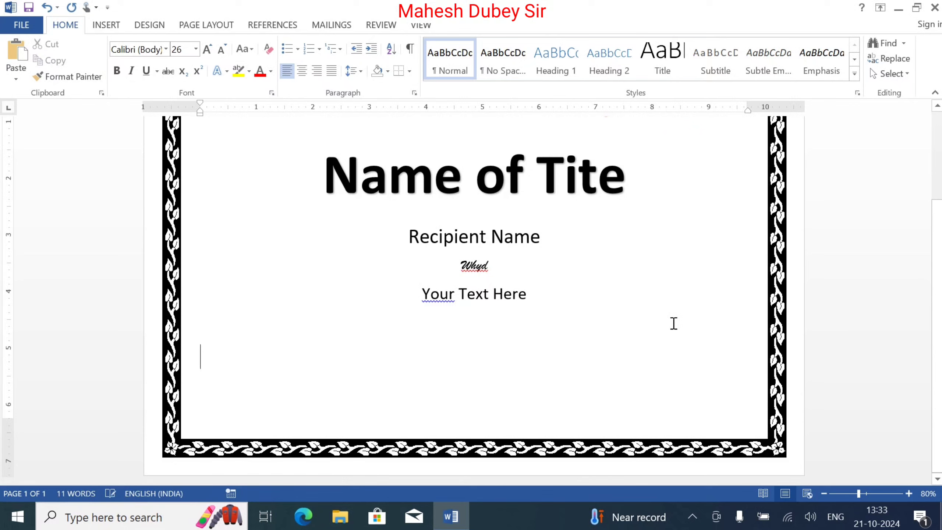
key(Return)
text(Sign)
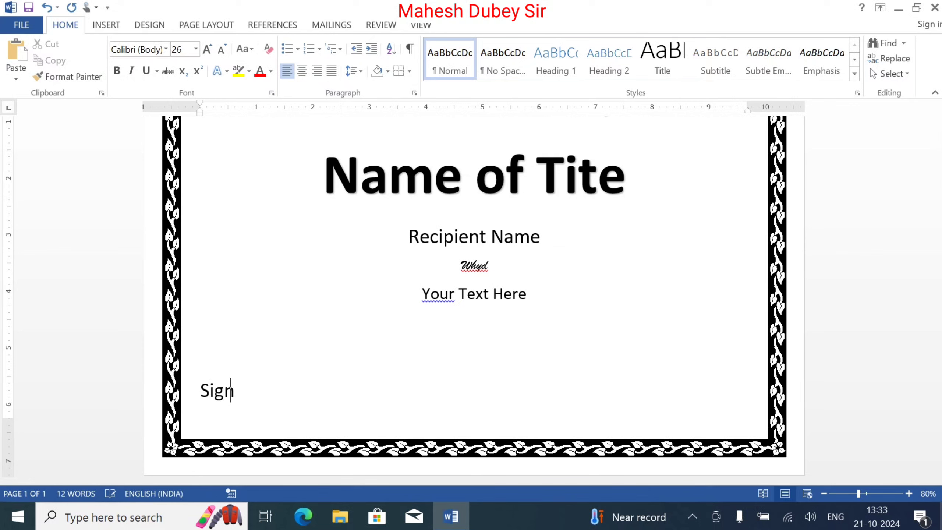
text(atute)
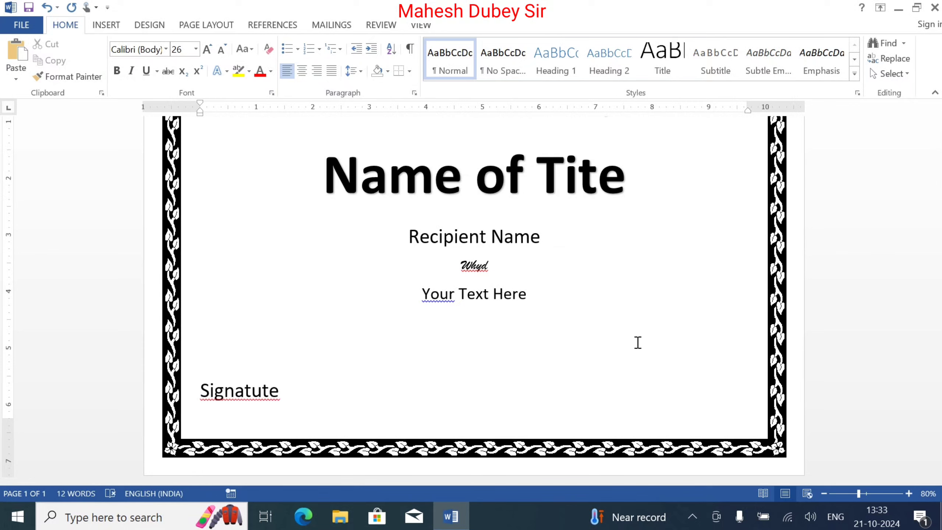
click(250, 398)
right_click(251, 402)
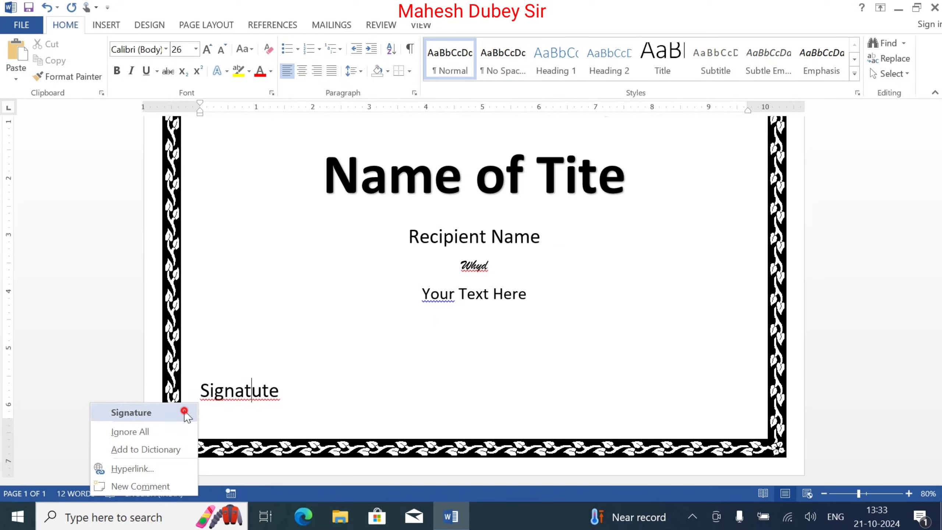
click(186, 413)
- Copy the word "Signature" to the right end of the same line and remove the extra paragraph that spills onto a second page
click(200, 392)
drag(268, 392, 284, 392)
key(ctrl+c)
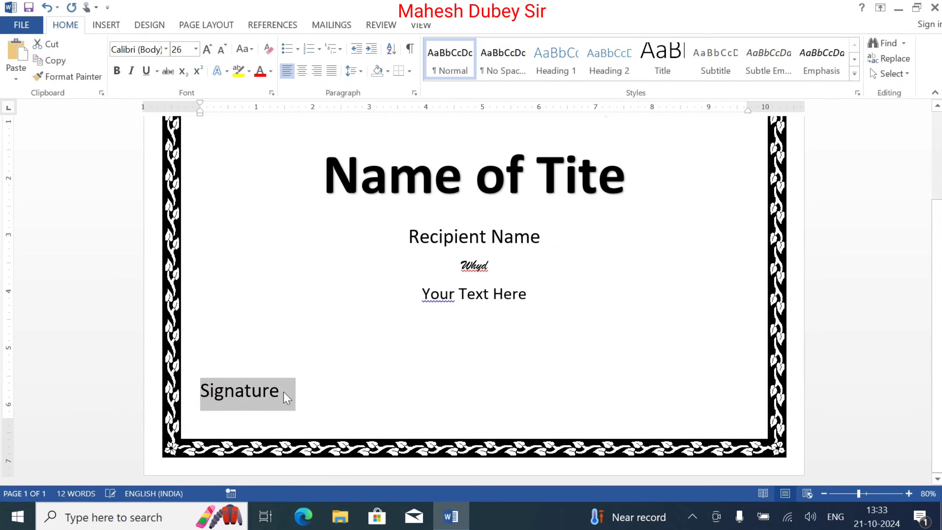
click(328, 403)
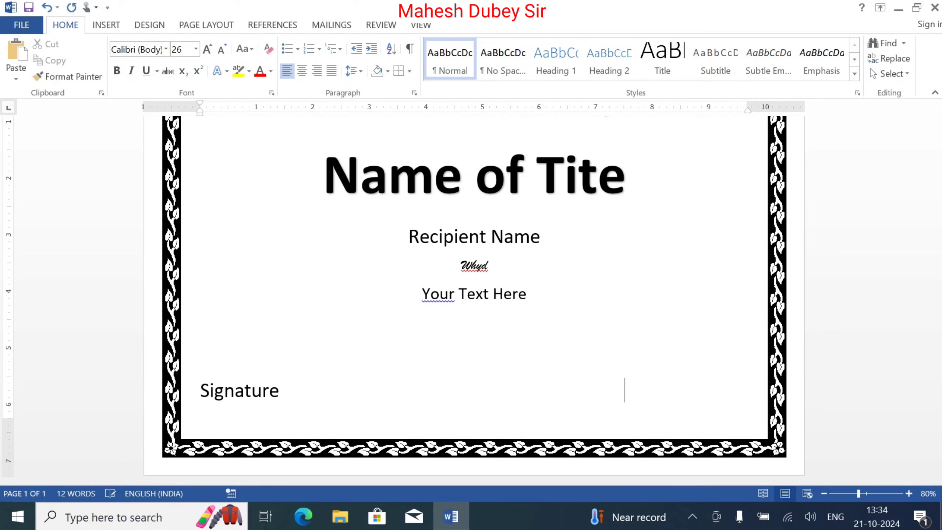
key(ctrl+v)
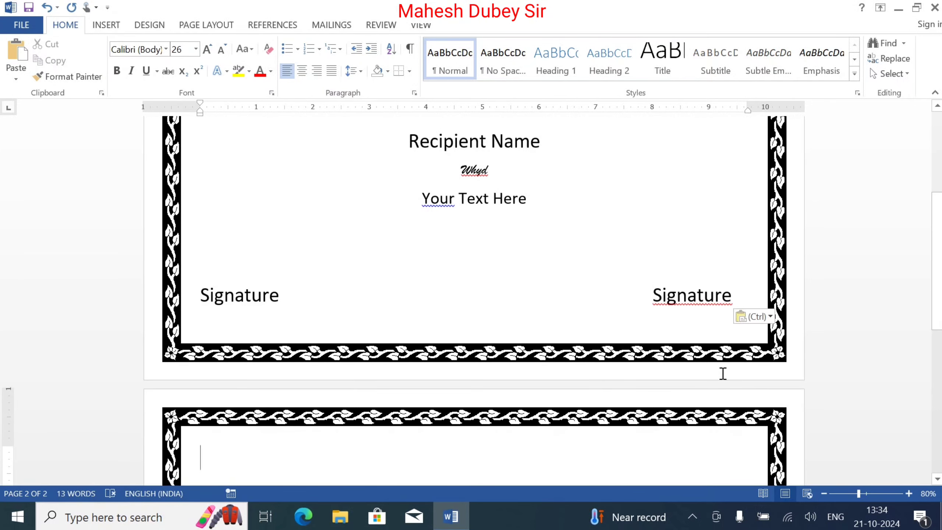
click(739, 297)
key(Delete)
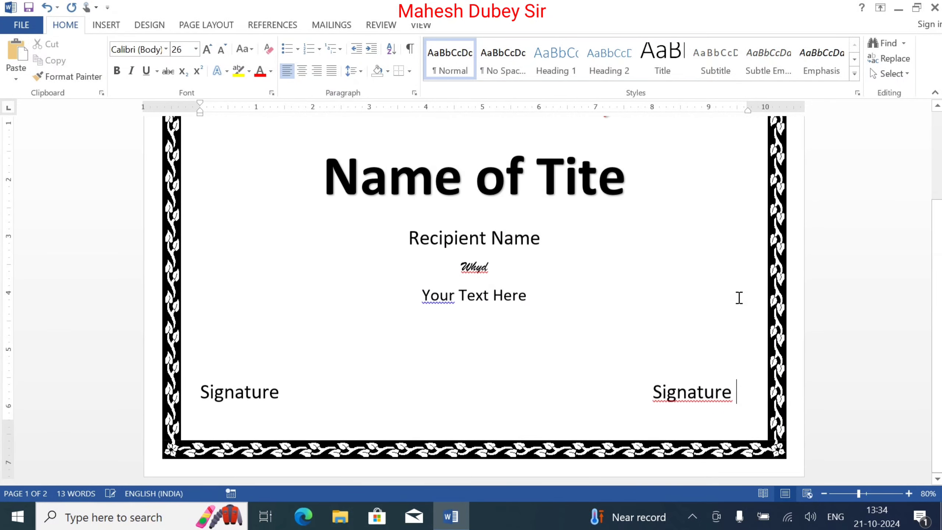
right_click(680, 396)
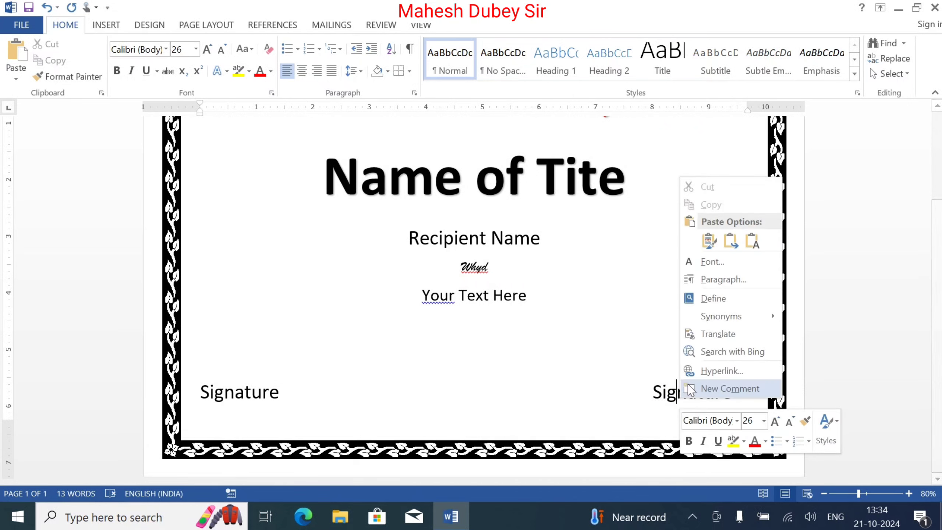
click(555, 388)
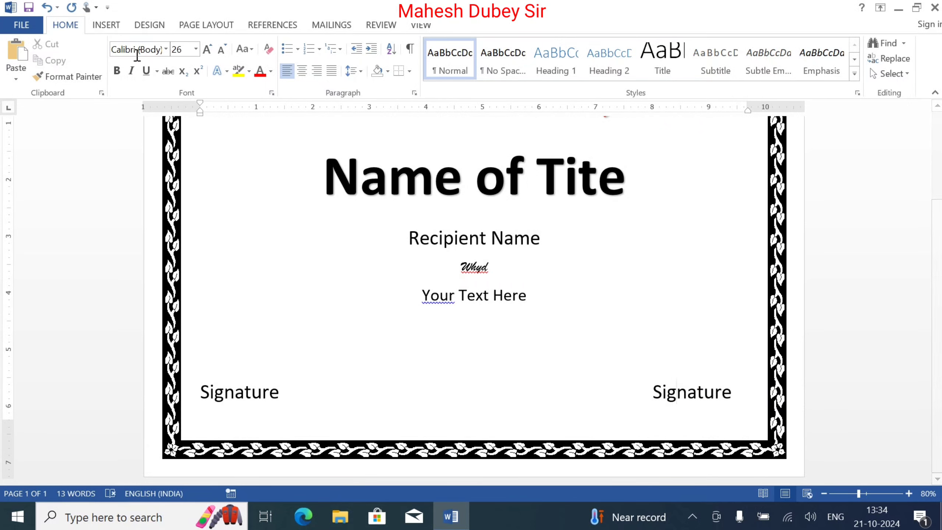
- Draw a horizontal straight line about 1.75" long above the left "Signature" text
click(105, 26)
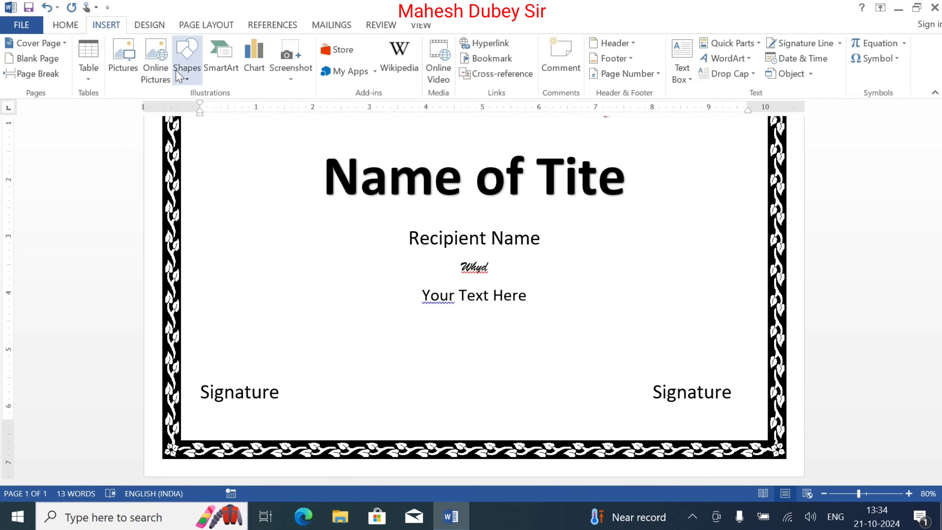
click(187, 75)
click(213, 135)
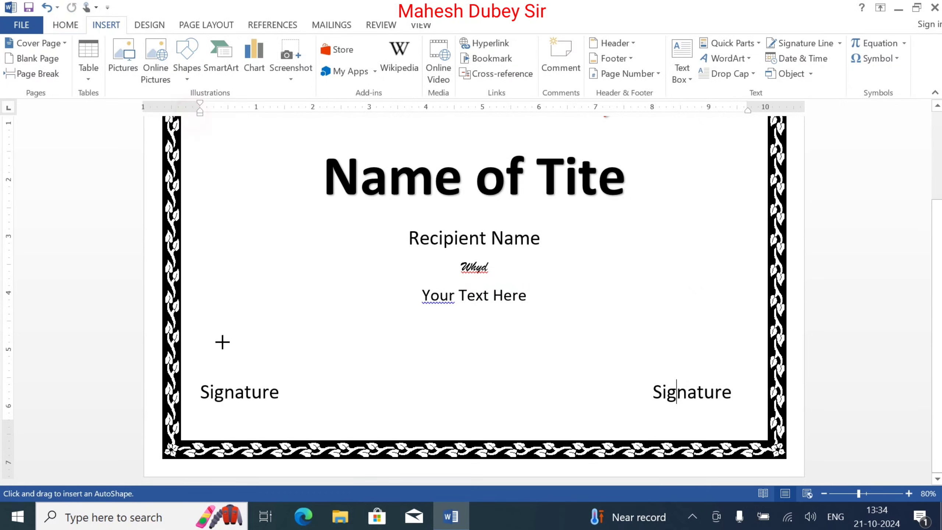
drag(195, 374, 294, 374)
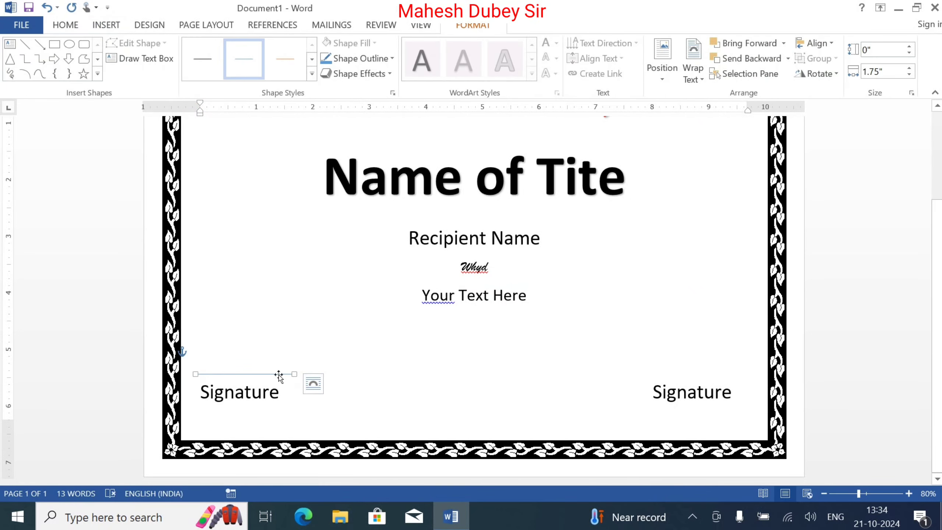
- Give the line above the left "Signature" a black outline with a heavier weight
click(371, 58)
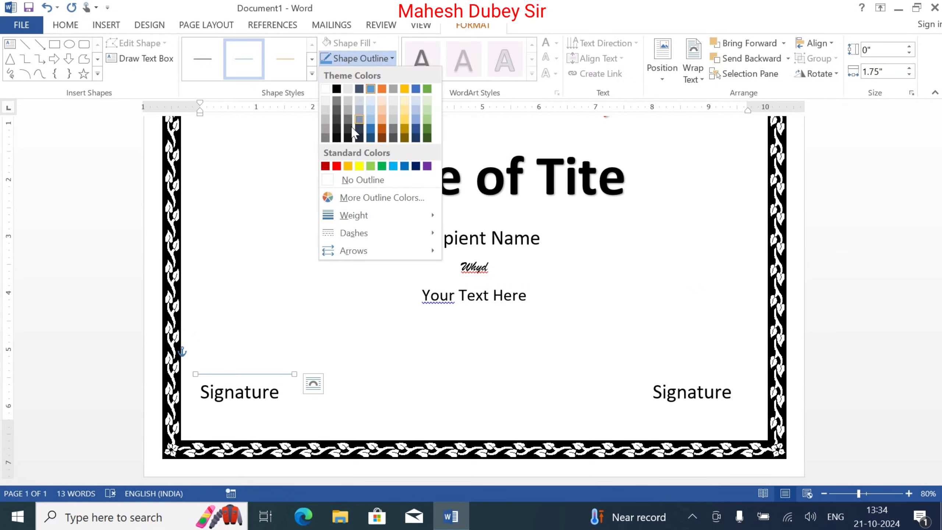
click(336, 89)
click(360, 58)
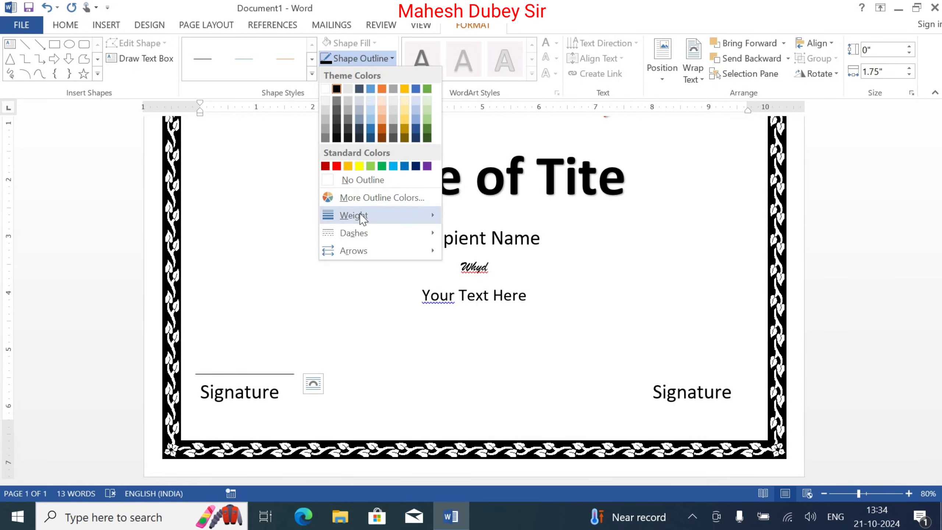
mouse_move(364, 219)
click(498, 272)
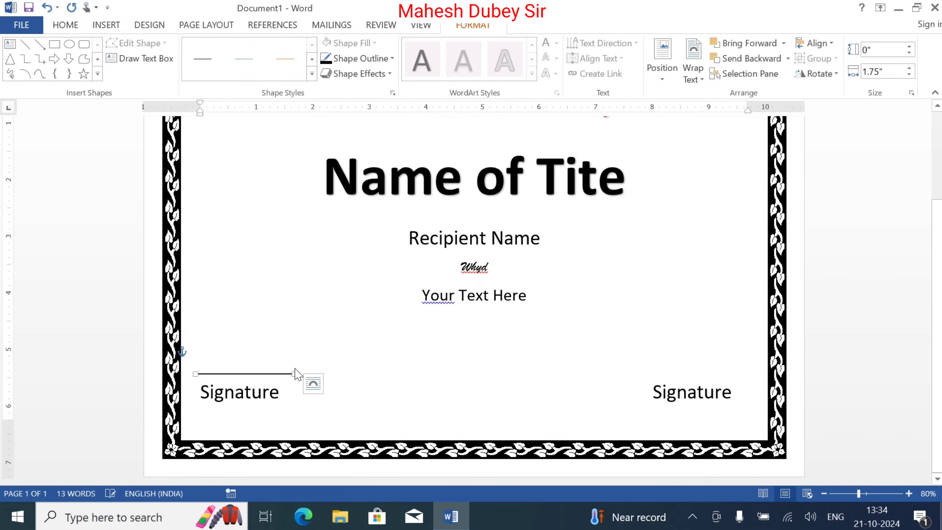
- Place a copy of the signature line above the right "Signature" text, level with the original
drag(275, 373, 679, 408)
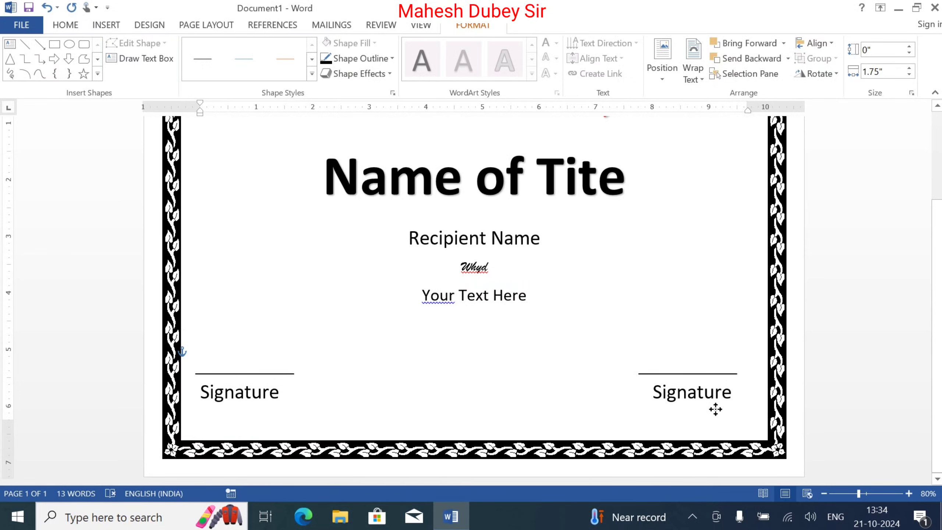
click(560, 374)
- Examine the certificate in print preview, then review its full layout in the document
scroll(497, 380, up, 3)
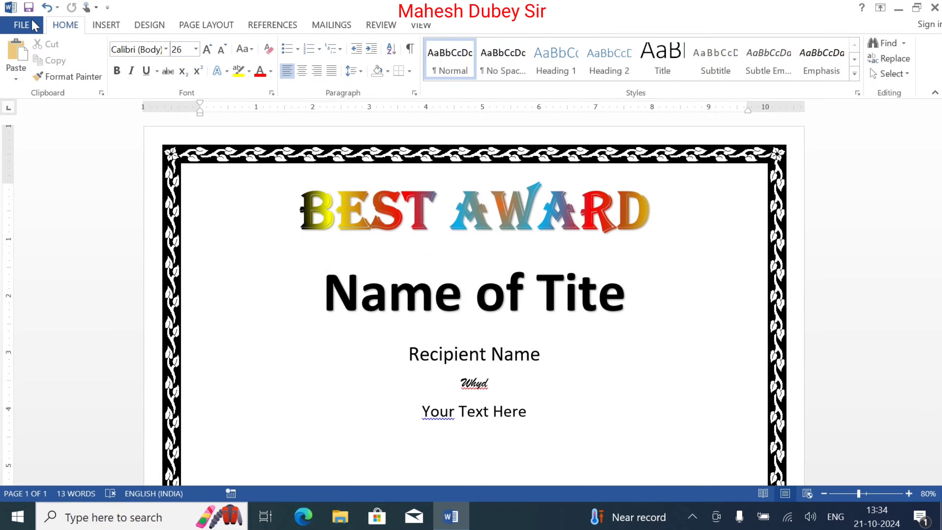
click(34, 26)
click(37, 173)
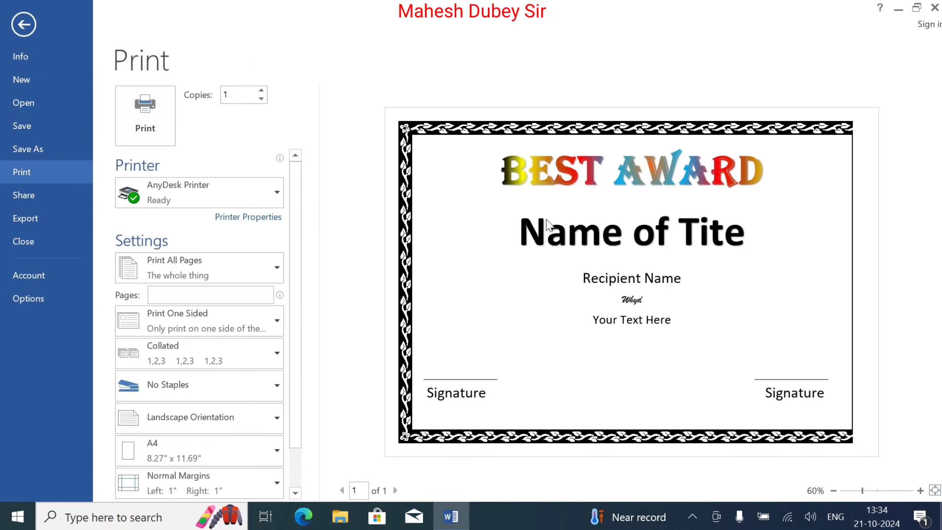
key(Escape)
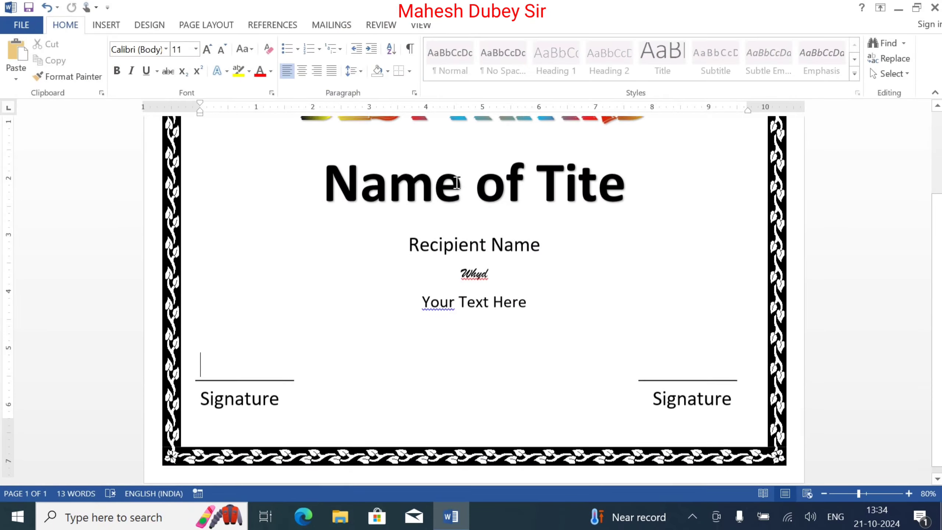
scroll(566, 250, up, 1)
scroll(567, 250, up, 2)
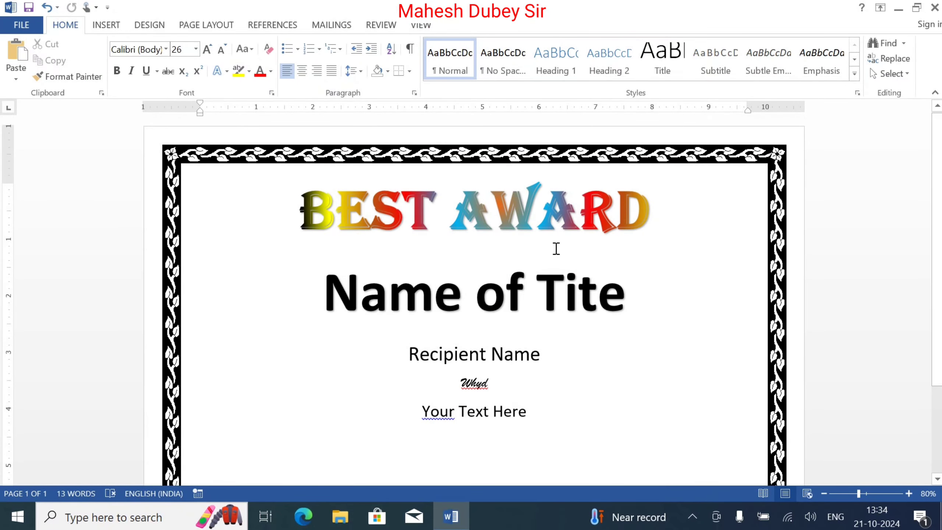
scroll(556, 249, down, 3)
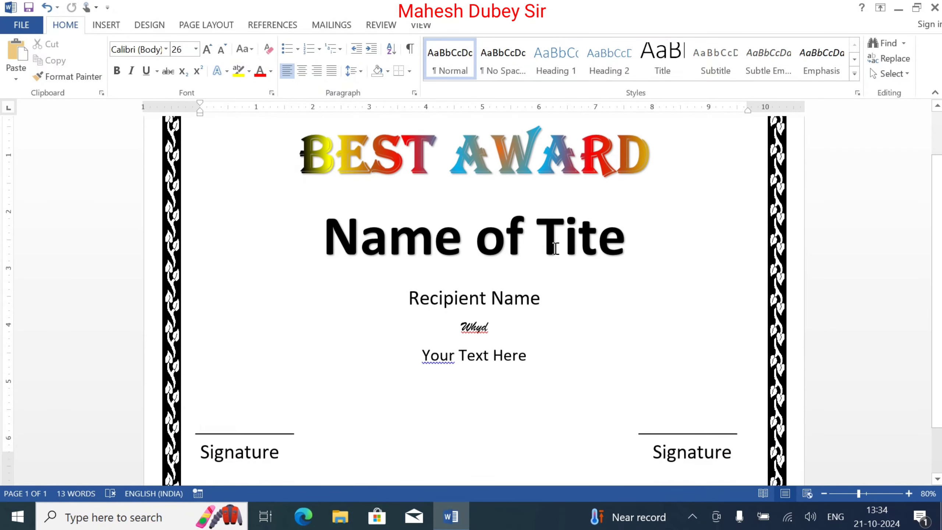